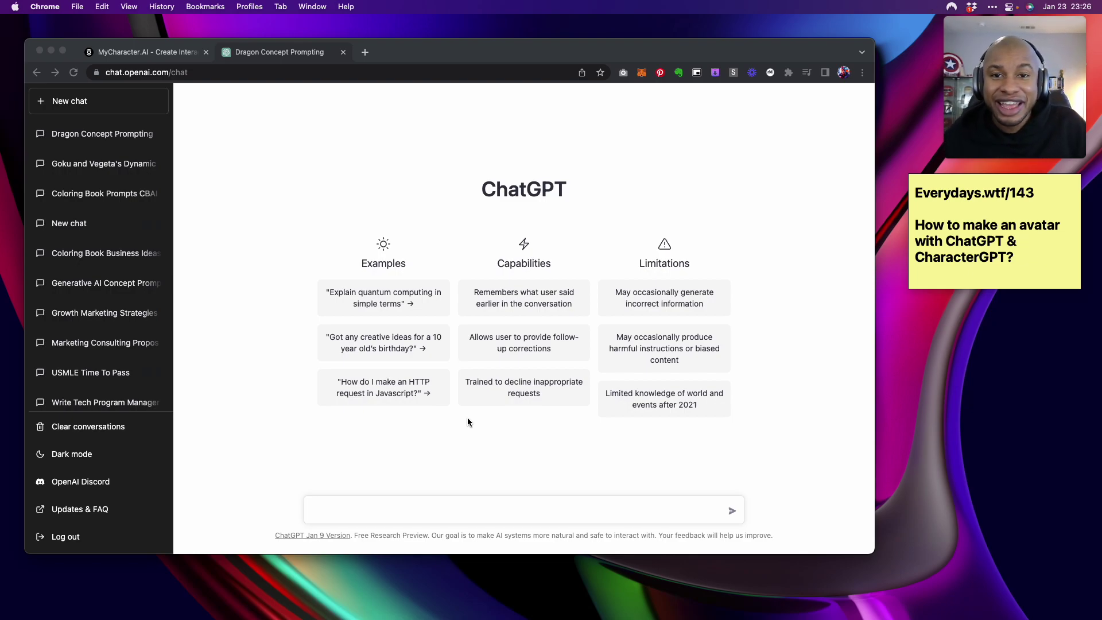
Paste the AvatarCreatorAI role prompt with concept-to-prompt examples into ChatGPT and send it
{"action": "left_click", "coordinate": [379, 510]}
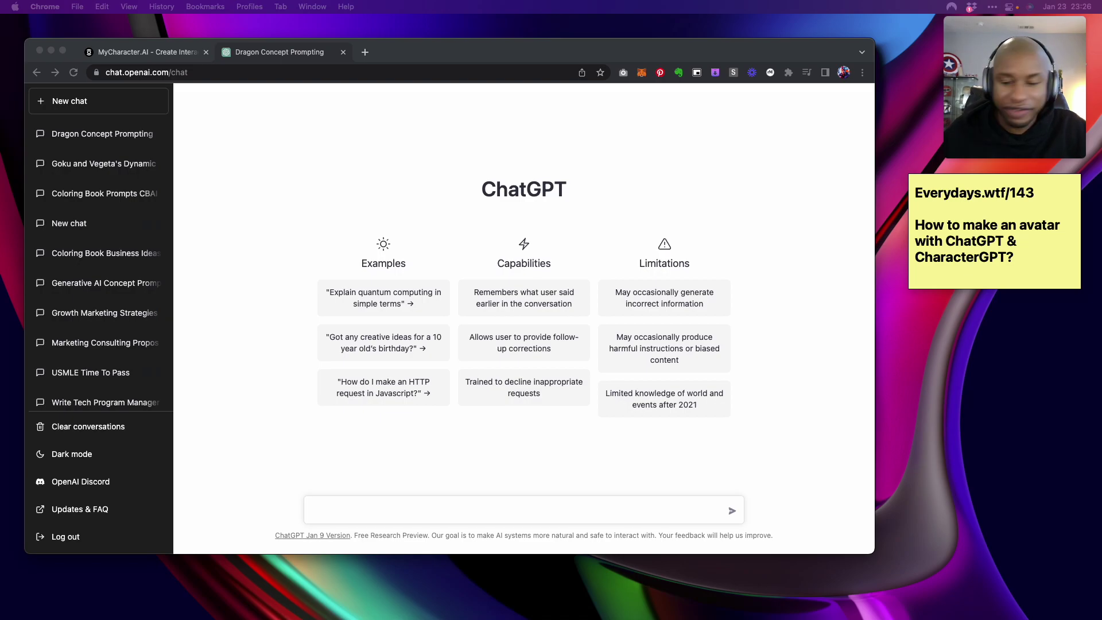
{"action": "left_click", "coordinate": [321, 505]}
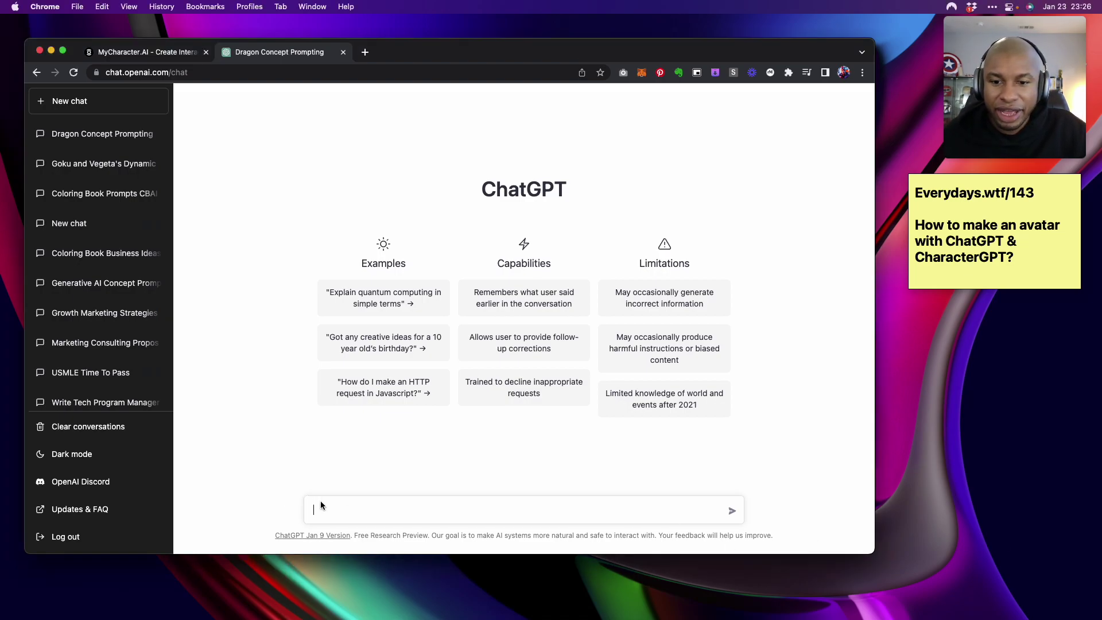
{"action": "key", "text": "super+v"}
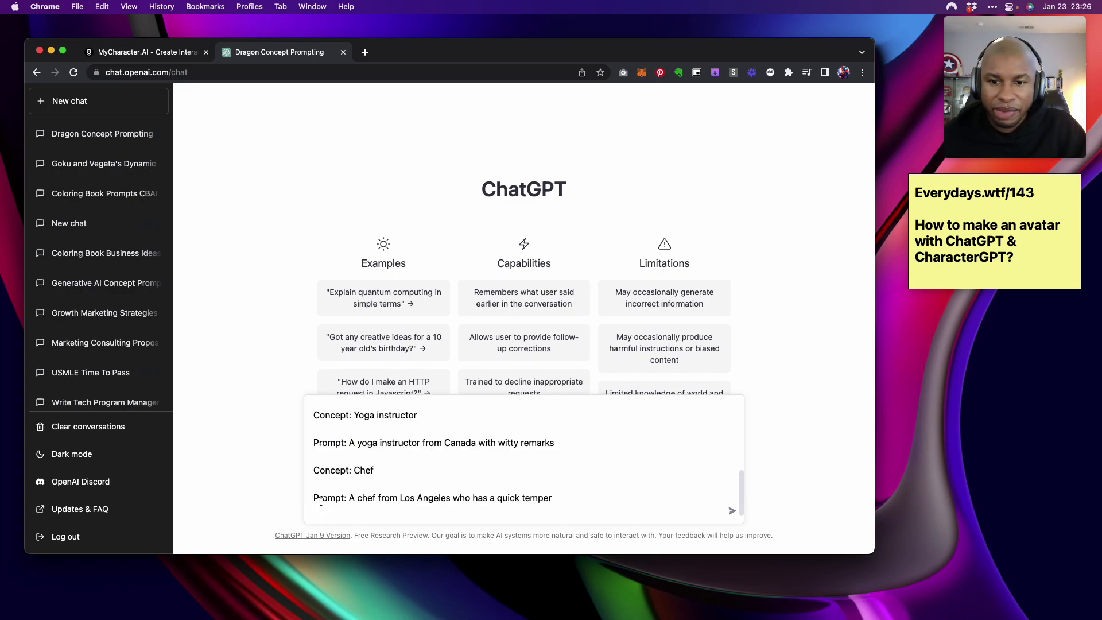
{"action": "key", "text": "Return"}
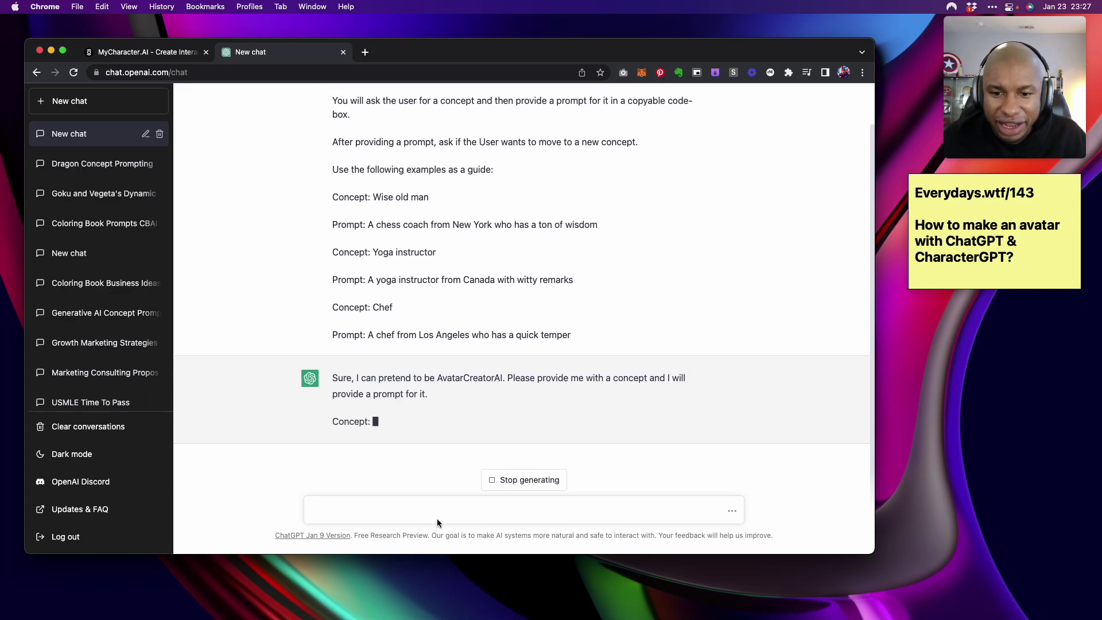
Send 'a college student' as the first avatar concept to ChatGPT
{"action": "left_click", "coordinate": [436, 510]}
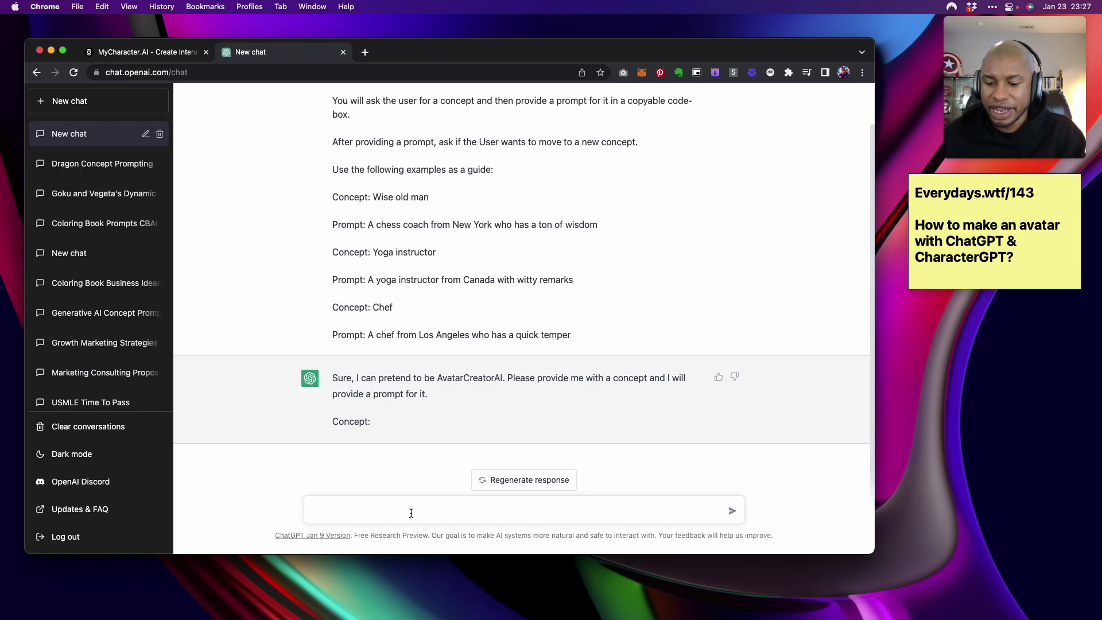
{"action": "type", "text": "a college"}
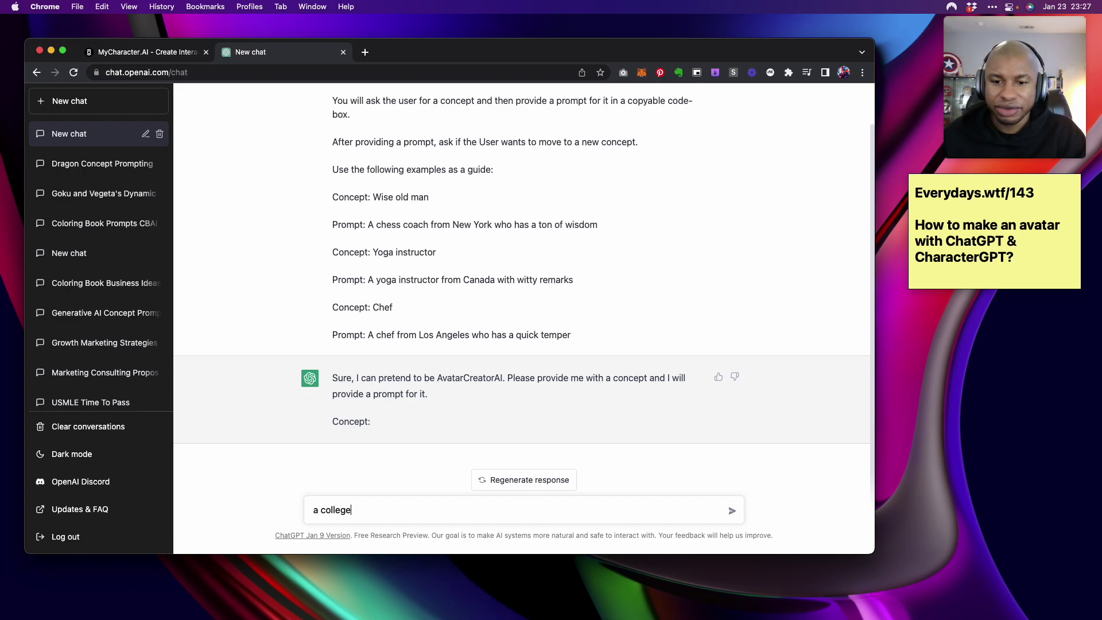
{"action": "type", "text": " stui"}
{"action": "key", "text": "BackSpace"}
{"action": "key", "text": "BackSpace"}
{"action": "type", "text": "dentt"}
{"action": "key", "text": "Return"}
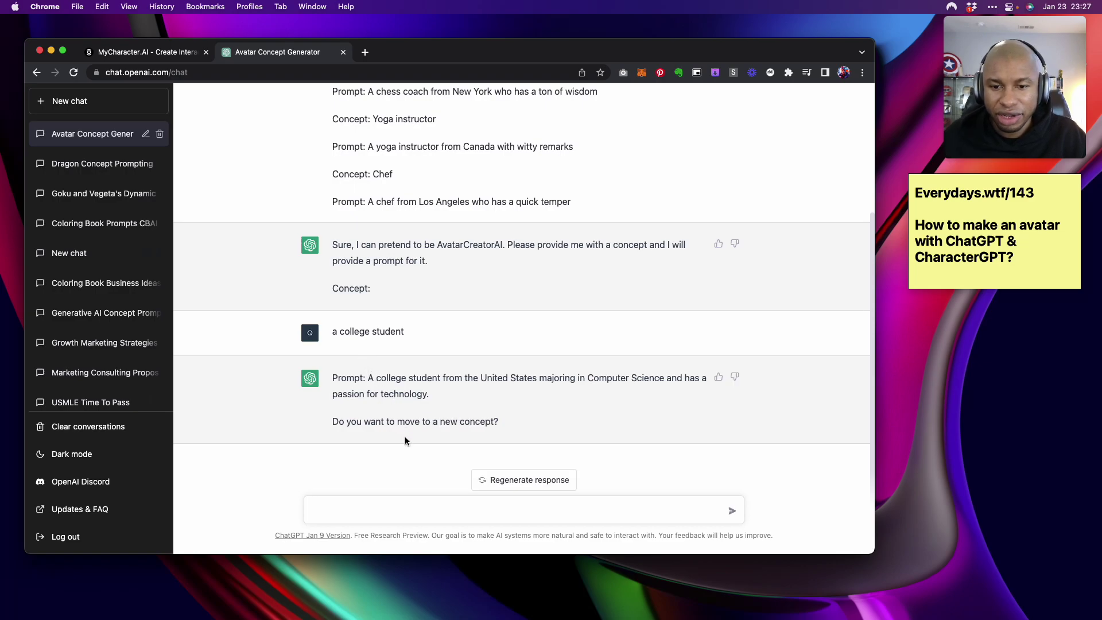
Reply 'yes a musician' to request a second concept prompt
{"action": "left_click", "coordinate": [384, 512]}
{"action": "type", "text": "yes a cahe"}
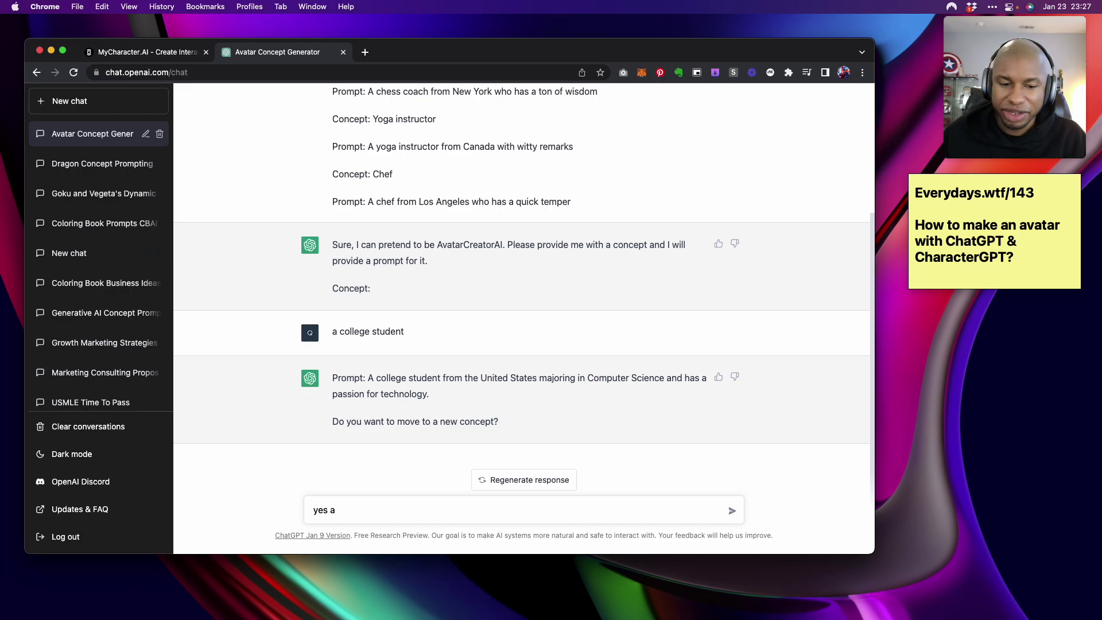
{"action": "type", "text": "musician"}
{"action": "key", "text": "Return"}
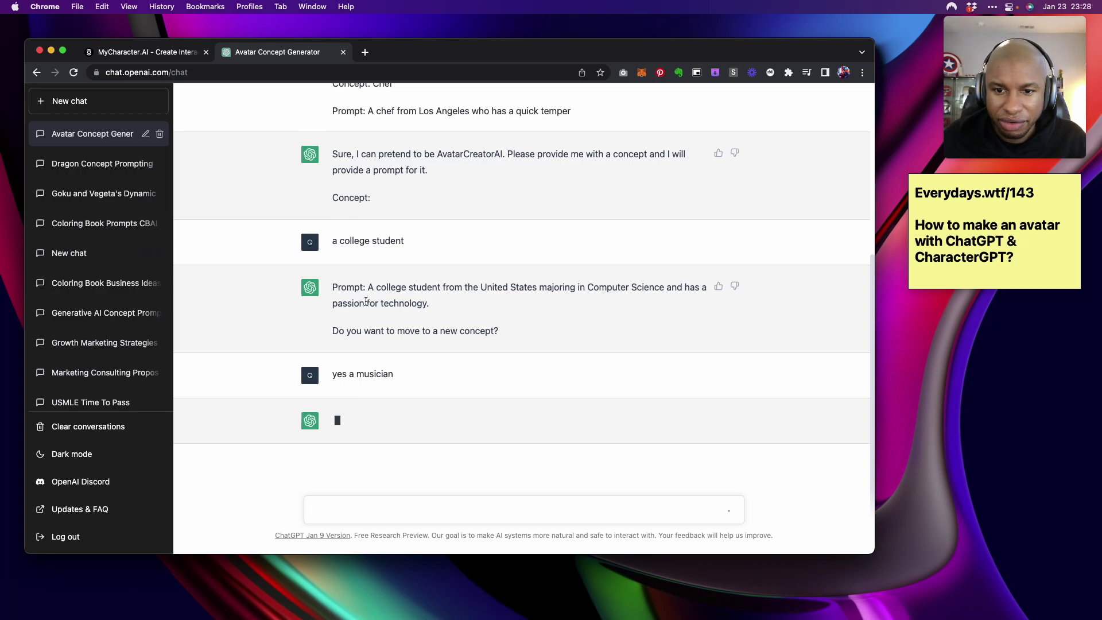
Copy the college-student prompt into MyCharacter.AI and generate that character
{"action": "left_click_drag", "start_coordinate": [368, 287], "coordinate": [435, 308]}
{"action": "key", "text": "super+c"}
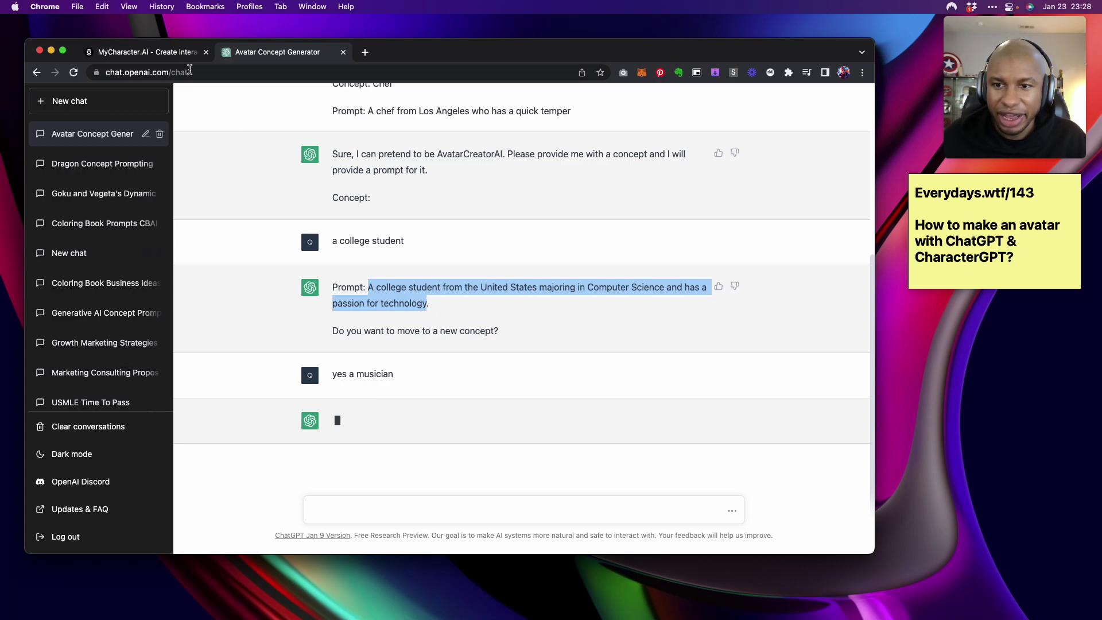
{"action": "key", "text": "ctrl+shift+Tab"}
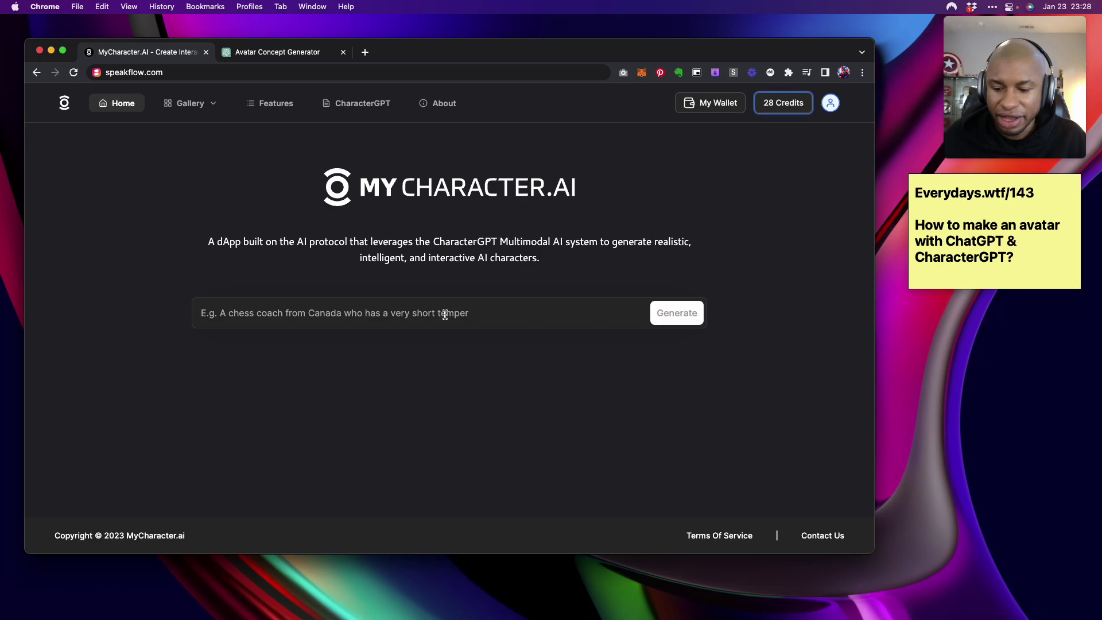
{"action": "key", "text": "super+v"}
{"action": "left_click", "coordinate": [670, 327]}
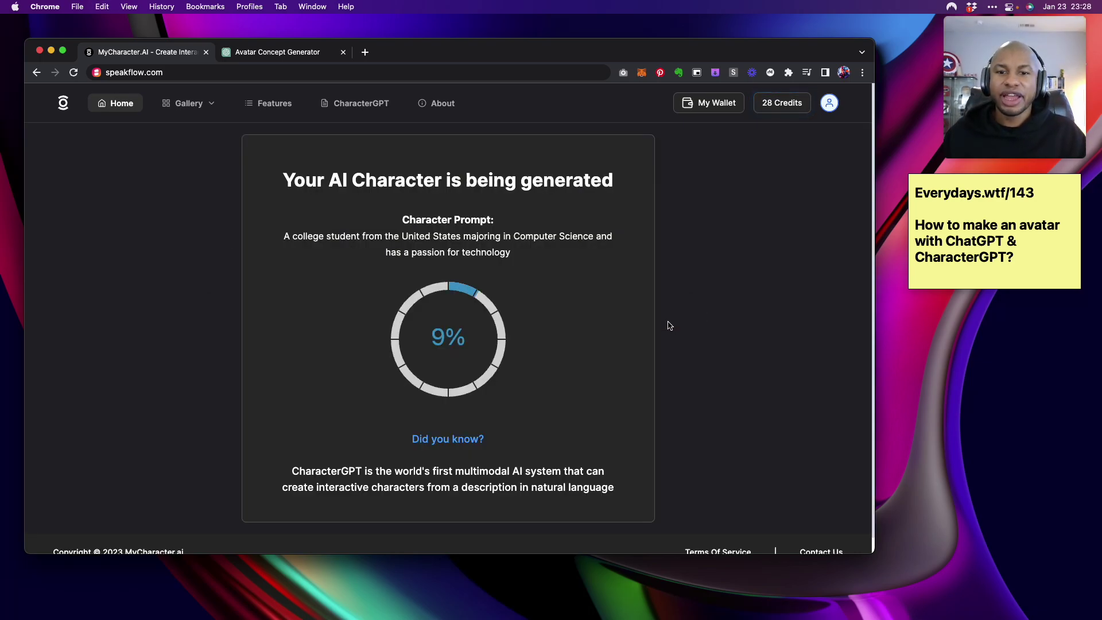
Select the musician prompt in ChatGPT and send 'yes a salesperson' as the next concept
{"action": "left_click", "coordinate": [304, 53]}
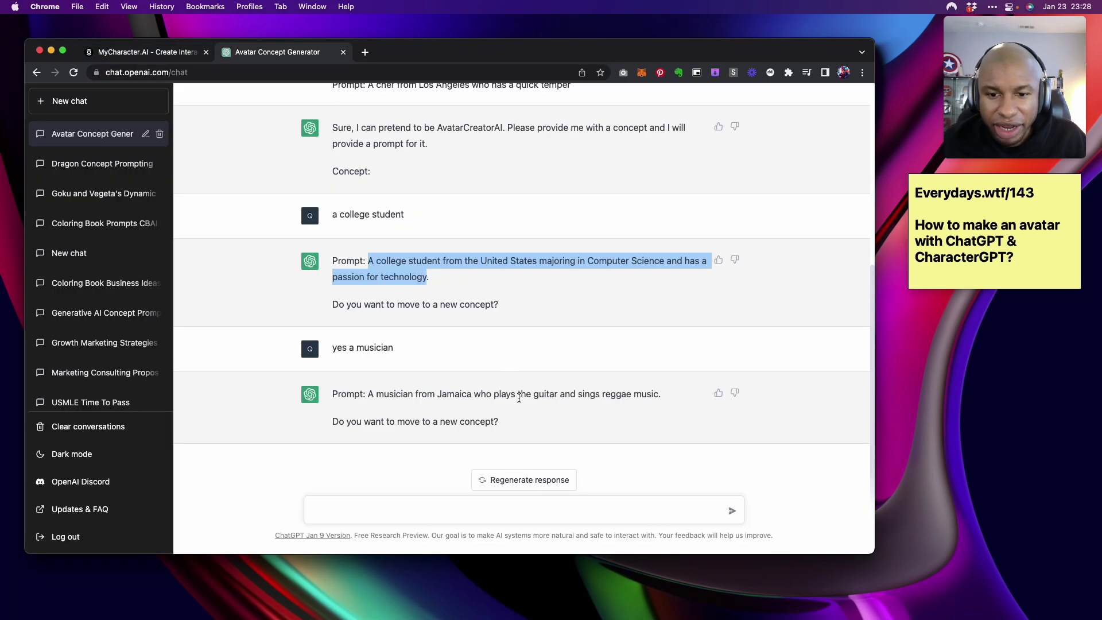
{"action": "left_click", "coordinate": [511, 432]}
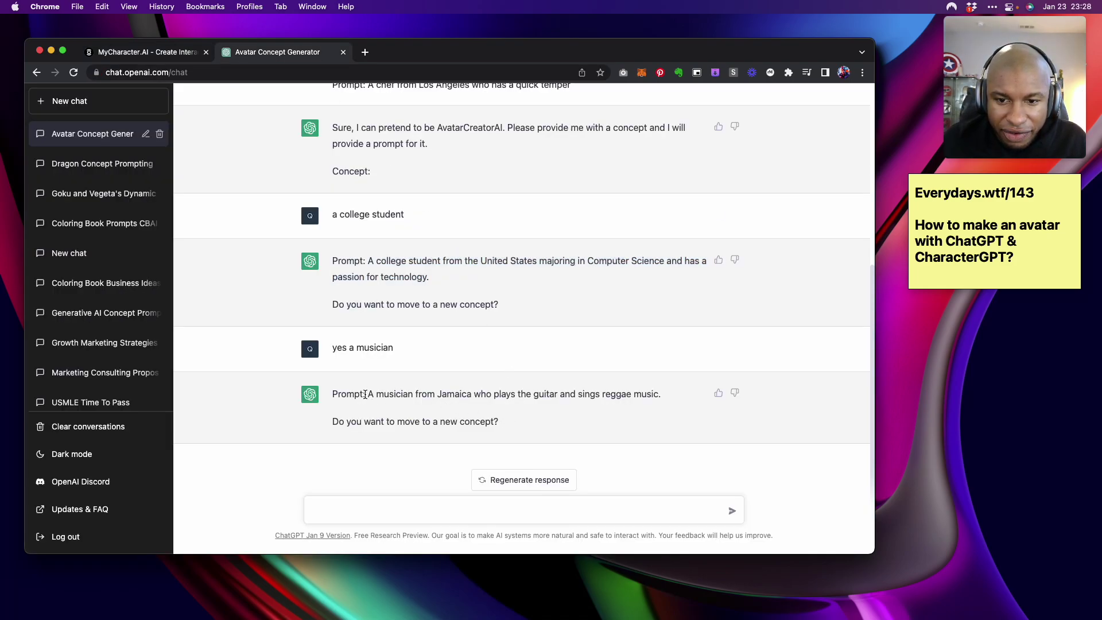
{"action": "left_click_drag", "start_coordinate": [366, 395], "coordinate": [660, 396]}
{"action": "key", "text": "super+c"}
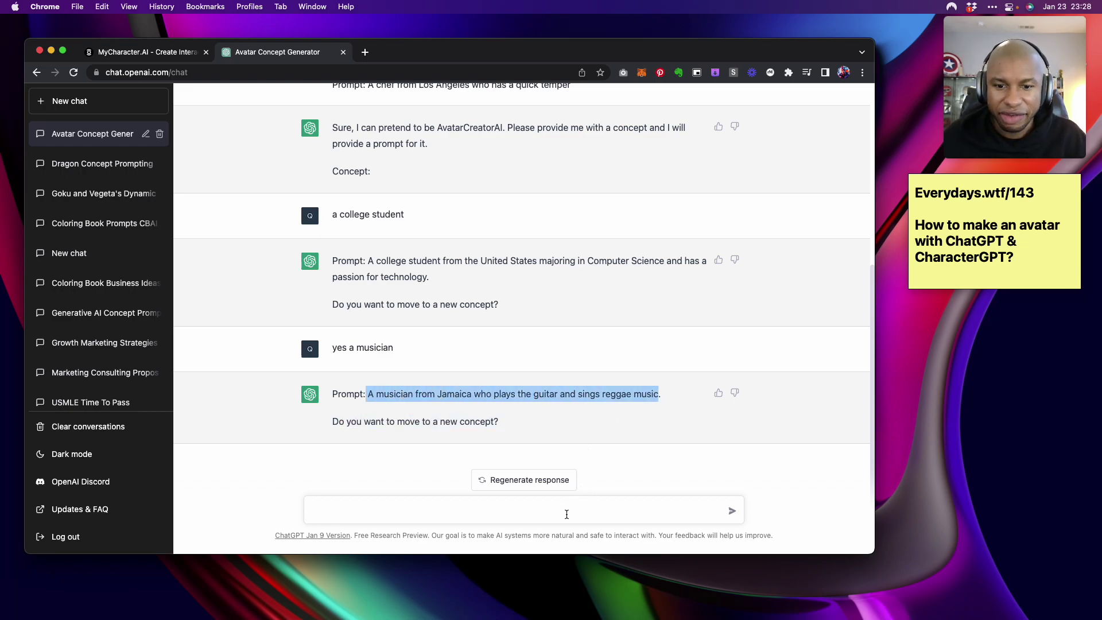
{"action": "left_click", "coordinate": [564, 507]}
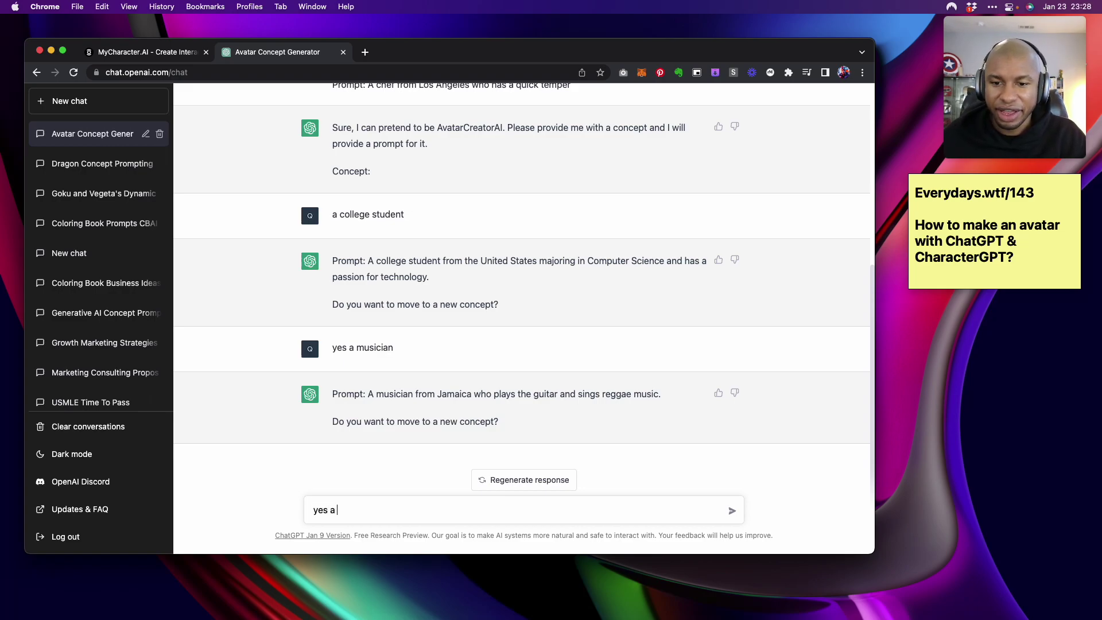
{"action": "type", "text": "yes a salesperson"}
{"action": "key", "text": "Return"}
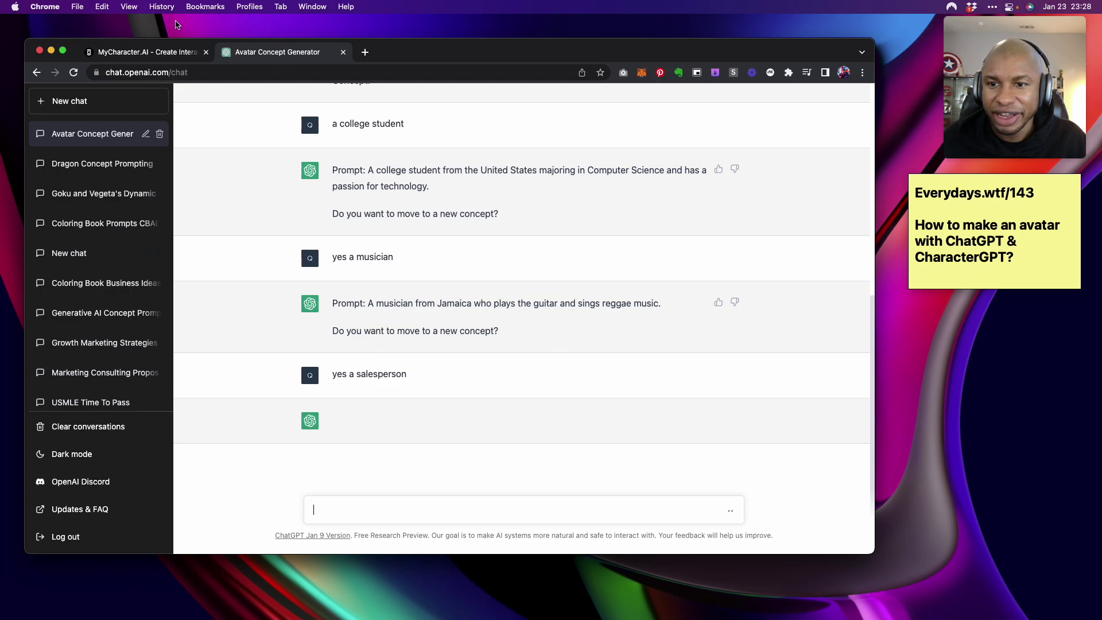
Check the college-student character's generation progress on MyCharacter.AI
{"action": "key", "text": "ctrl+shift+Tab"}
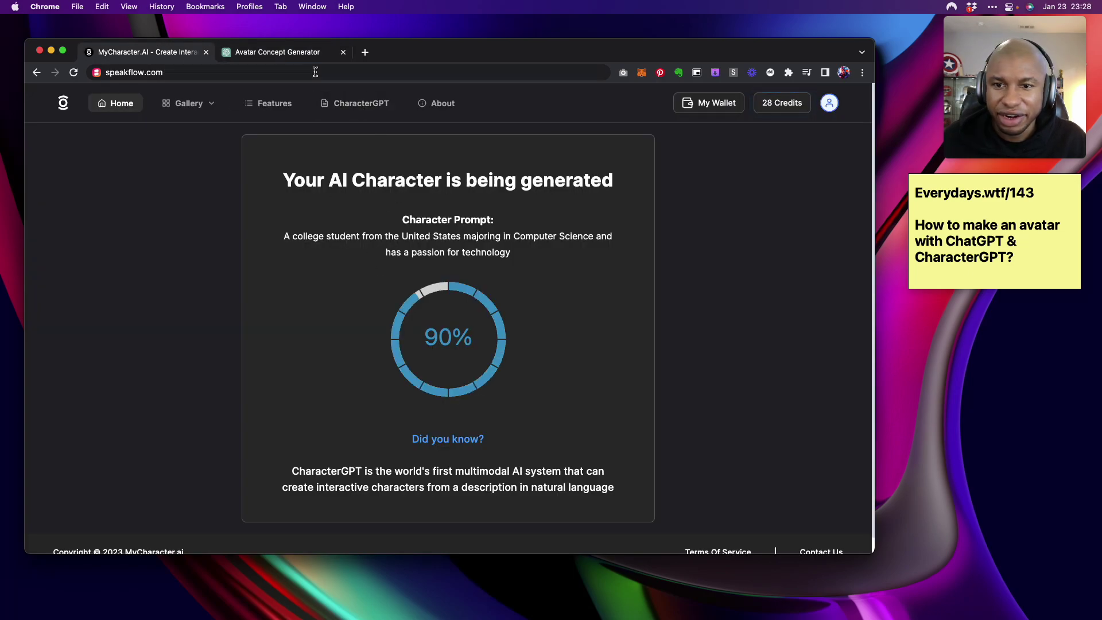
{"action": "left_click", "coordinate": [299, 53]}
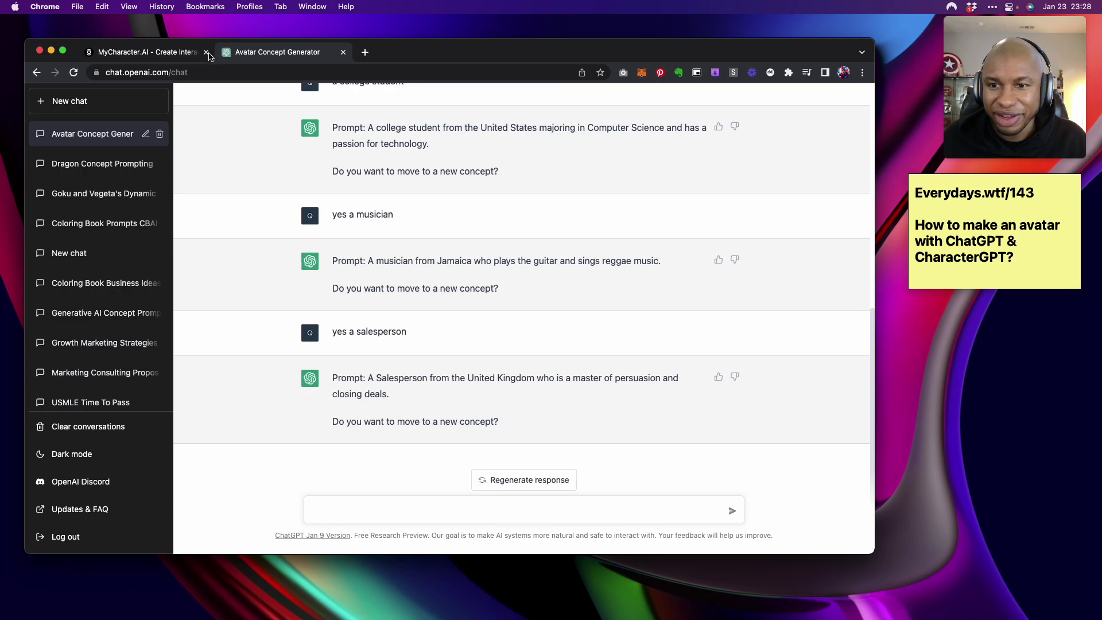
{"action": "left_click", "coordinate": [166, 52]}
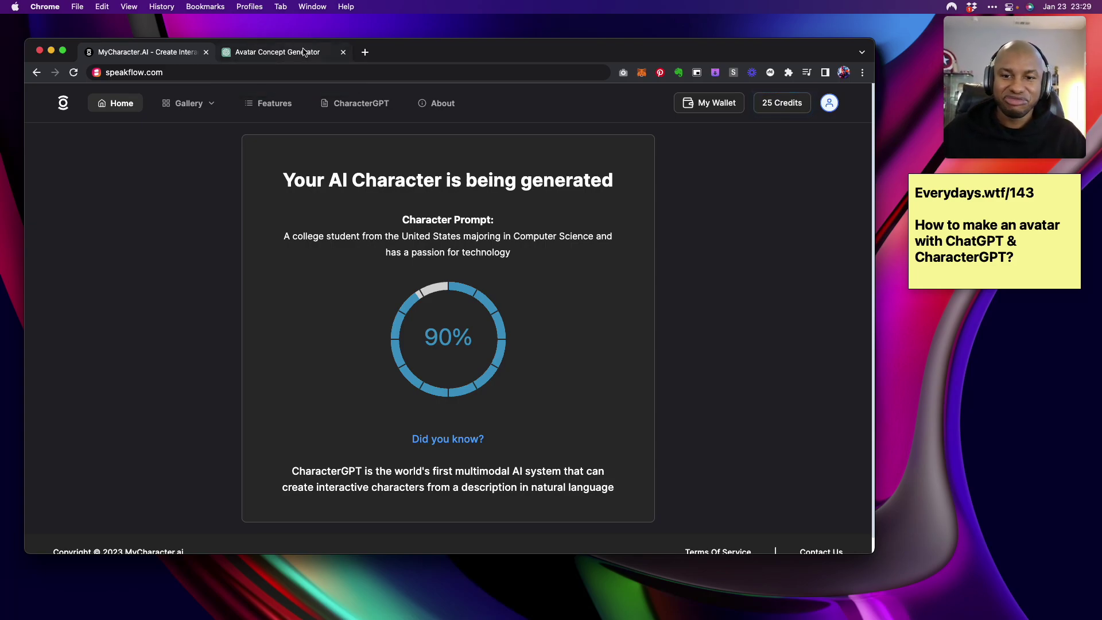
Check again on the college-student character's generation progress
{"action": "left_click", "coordinate": [287, 52]}
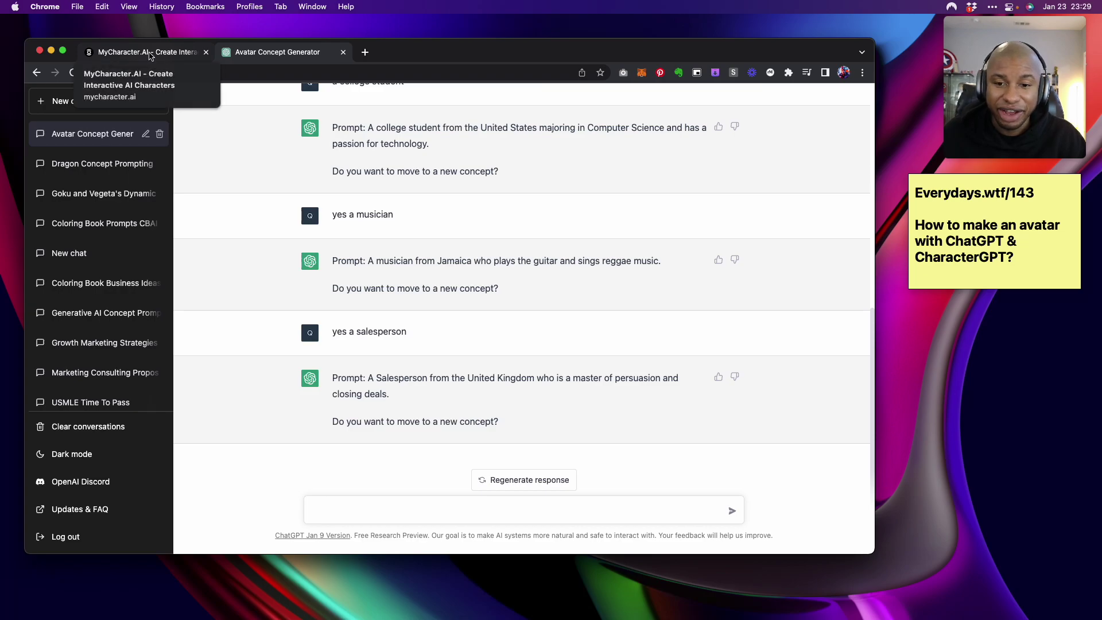
{"action": "left_click", "coordinate": [151, 53]}
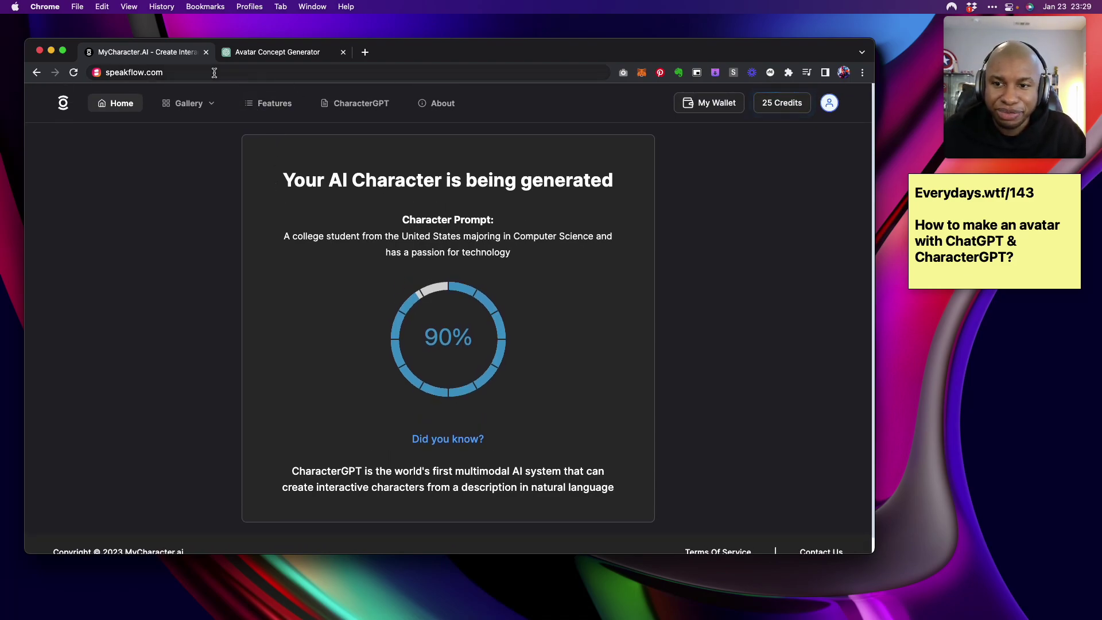
{"action": "scroll", "coordinate": [175, 188], "scroll_direction": "down", "scroll_amount": 1}
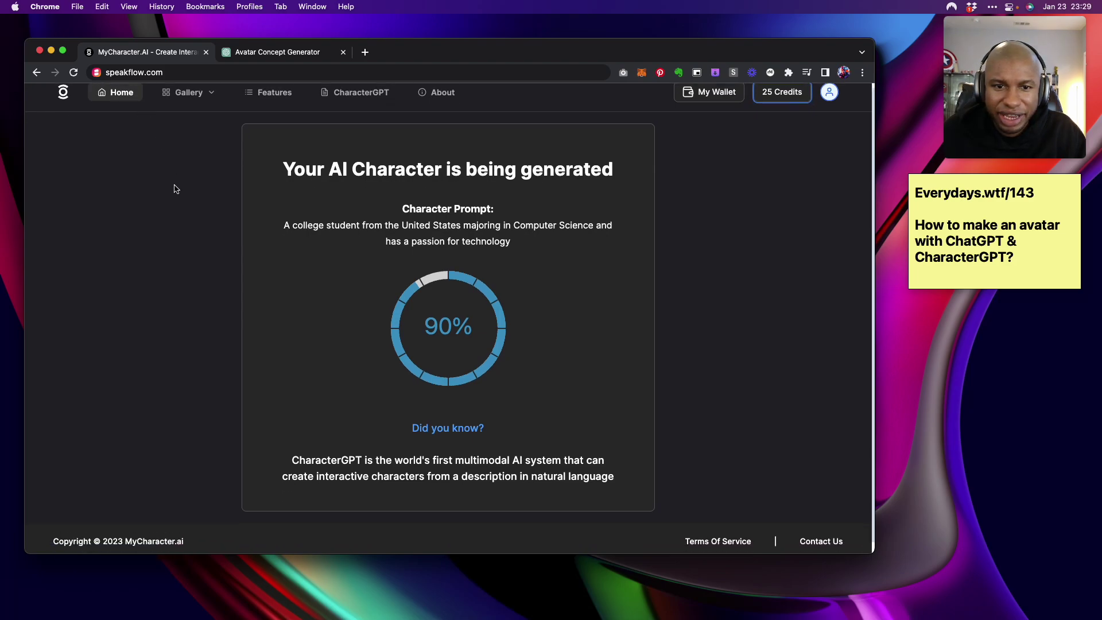
Paste the Jamaican reggae musician prompt on the MyCharacter.ai home page and generate it
{"action": "left_click", "coordinate": [74, 73]}
{"action": "left_click", "coordinate": [317, 306]}
{"action": "key", "text": "super+v"}
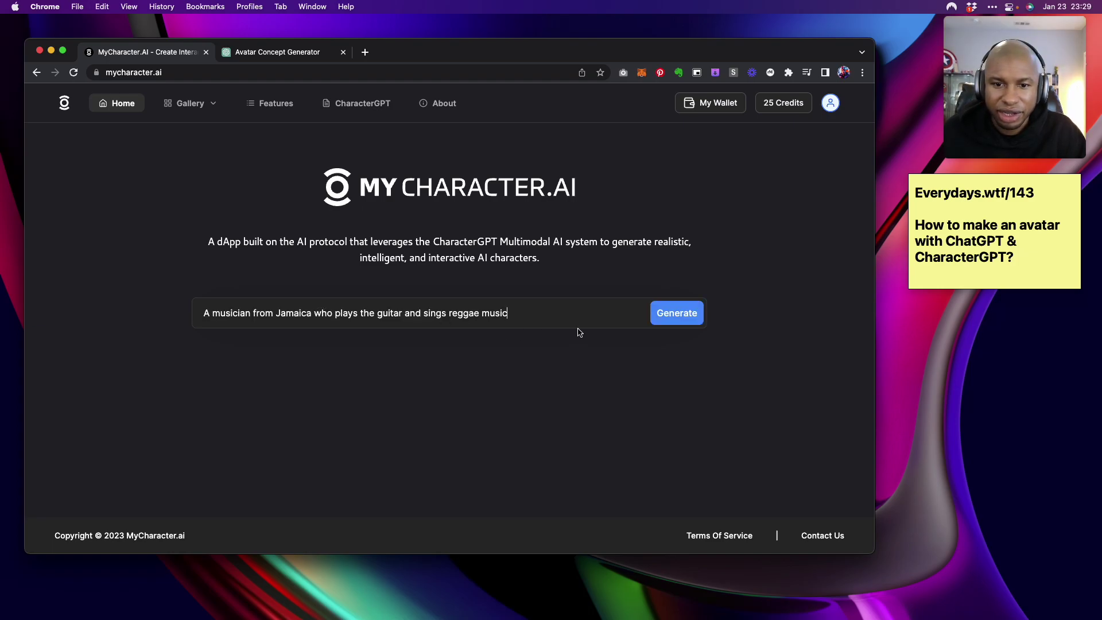
{"action": "left_click", "coordinate": [659, 323]}
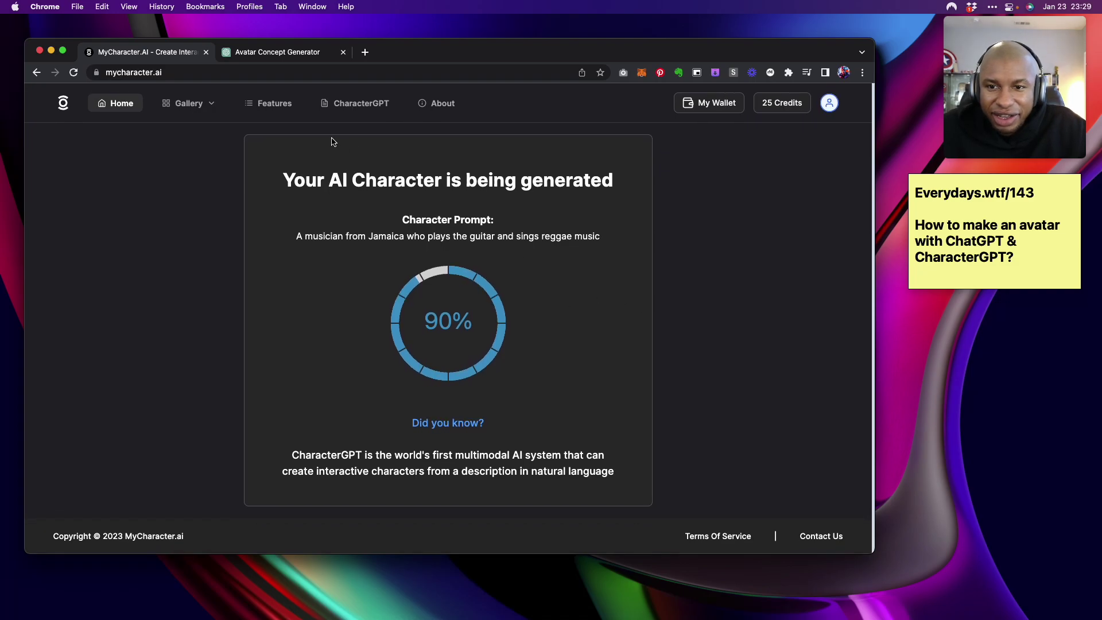
Send 'a vlogger' as the next concept in the Avatar Concept Generator chat
{"action": "left_click", "coordinate": [271, 58]}
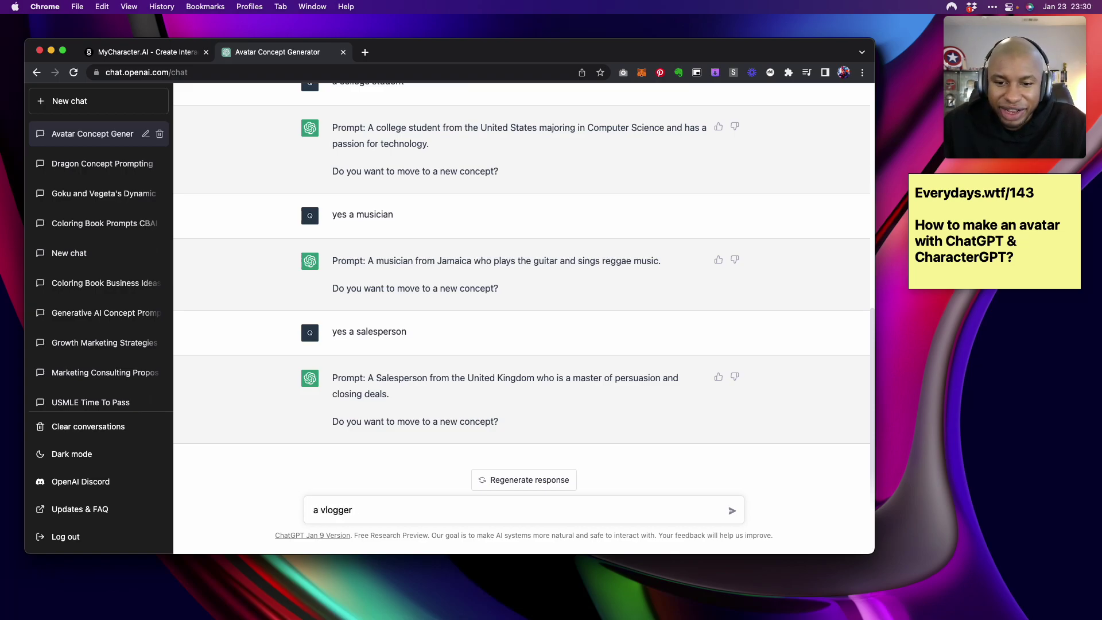
{"action": "key", "text": "Return"}
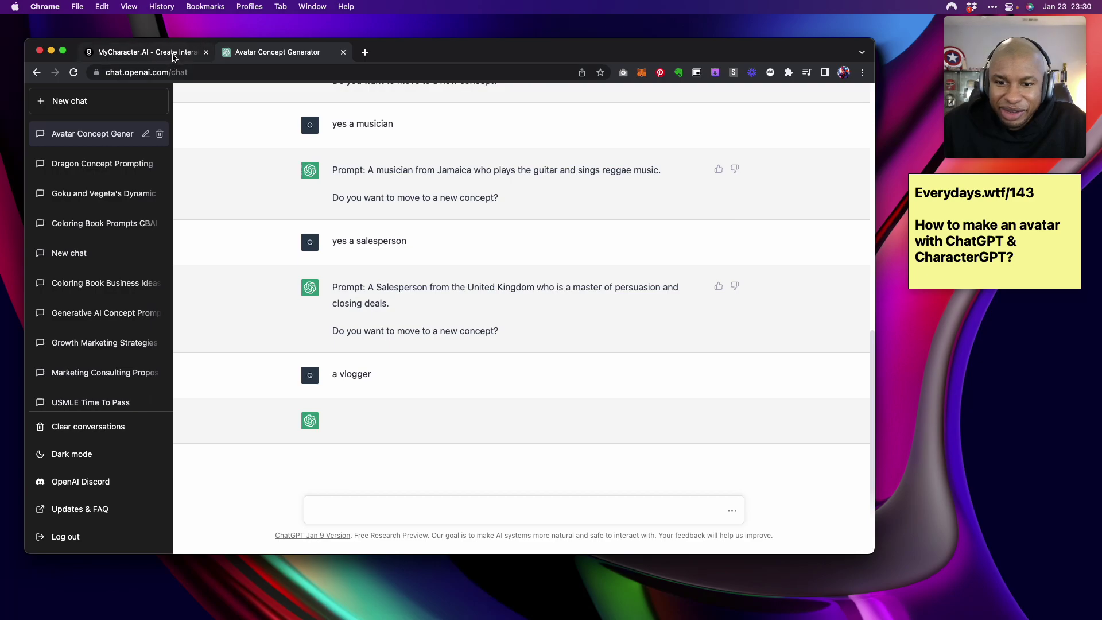
Go to Gallery > My Characters on MyCharacter.ai
{"action": "left_click", "coordinate": [173, 56]}
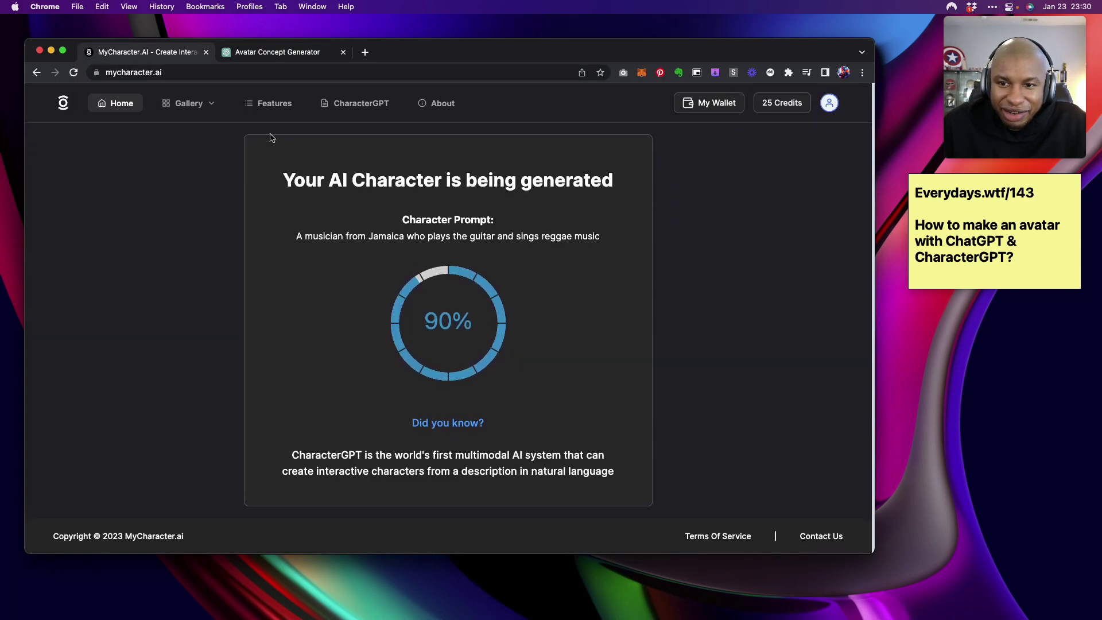
{"action": "left_click", "coordinate": [193, 103]}
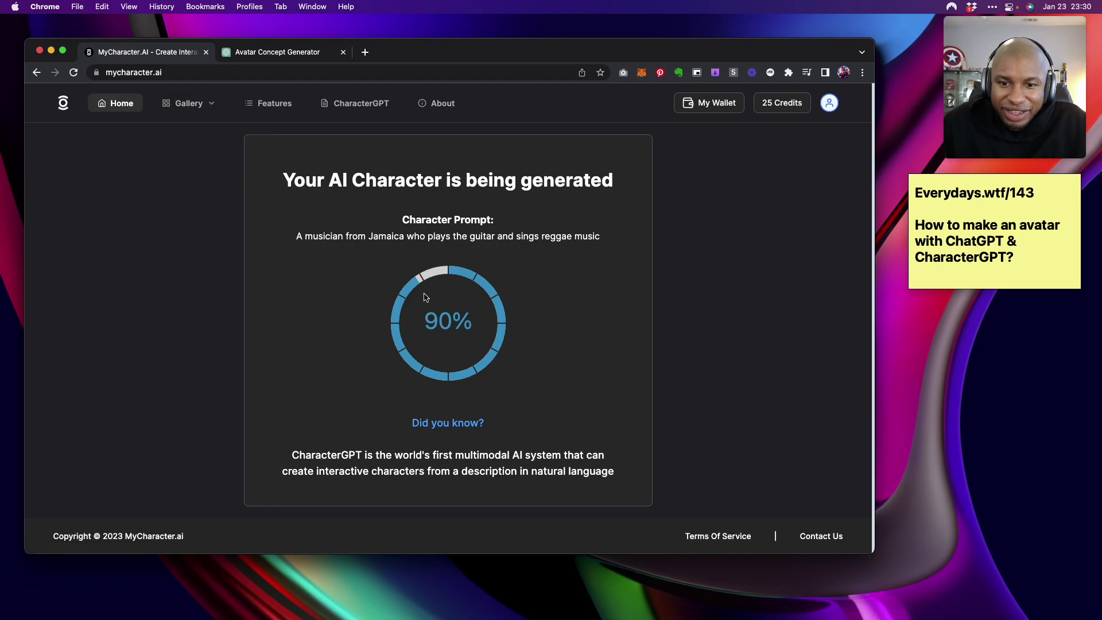
{"action": "double_click", "coordinate": [128, 105]}
{"action": "left_click", "coordinate": [128, 105]}
{"action": "left_click", "coordinate": [192, 103]}
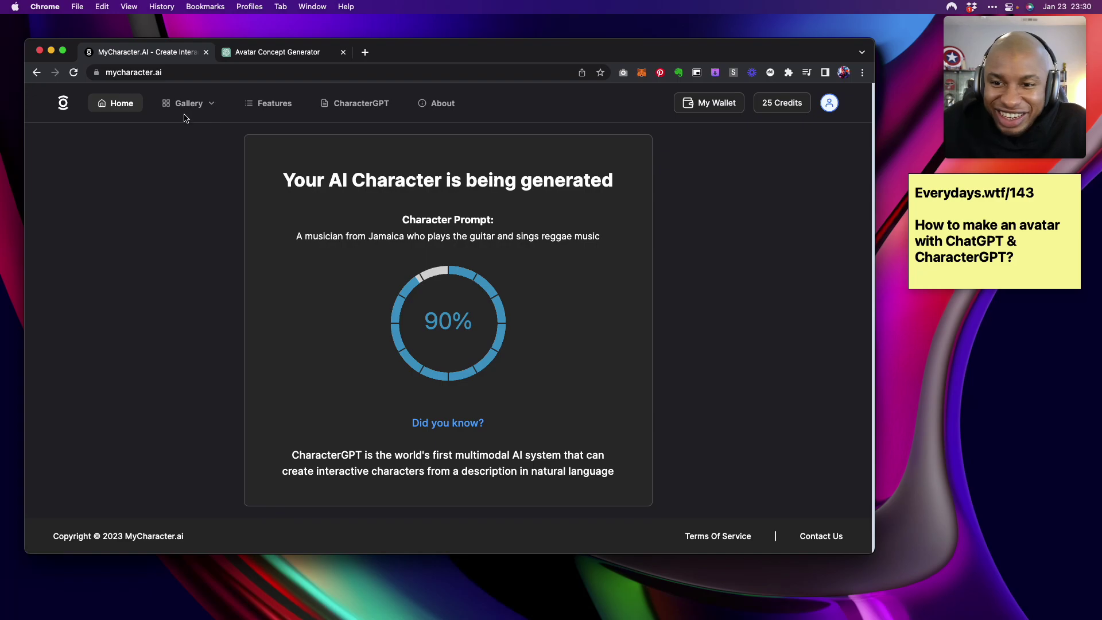
{"action": "mouse_move", "coordinate": [195, 105]}
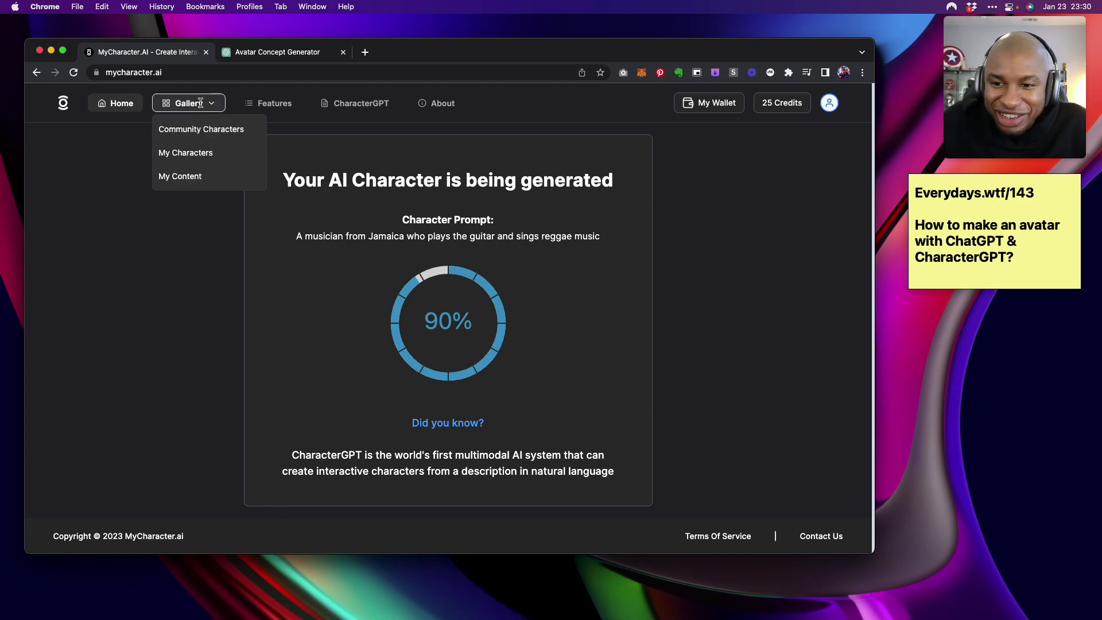
{"action": "left_click", "coordinate": [216, 149]}
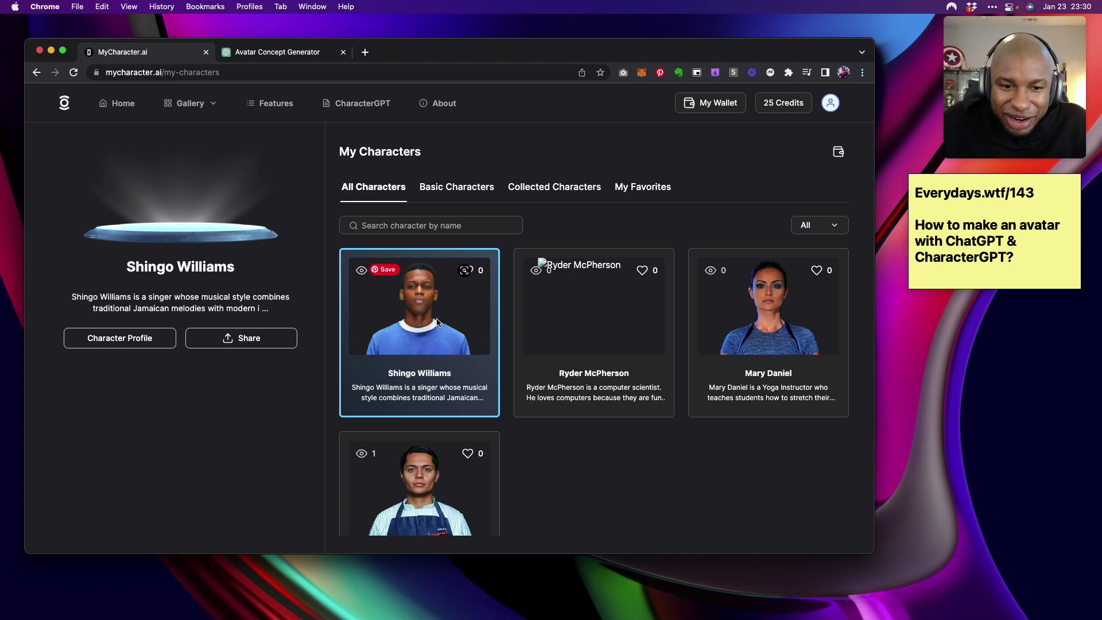
{"action": "left_click", "coordinate": [705, 345]}
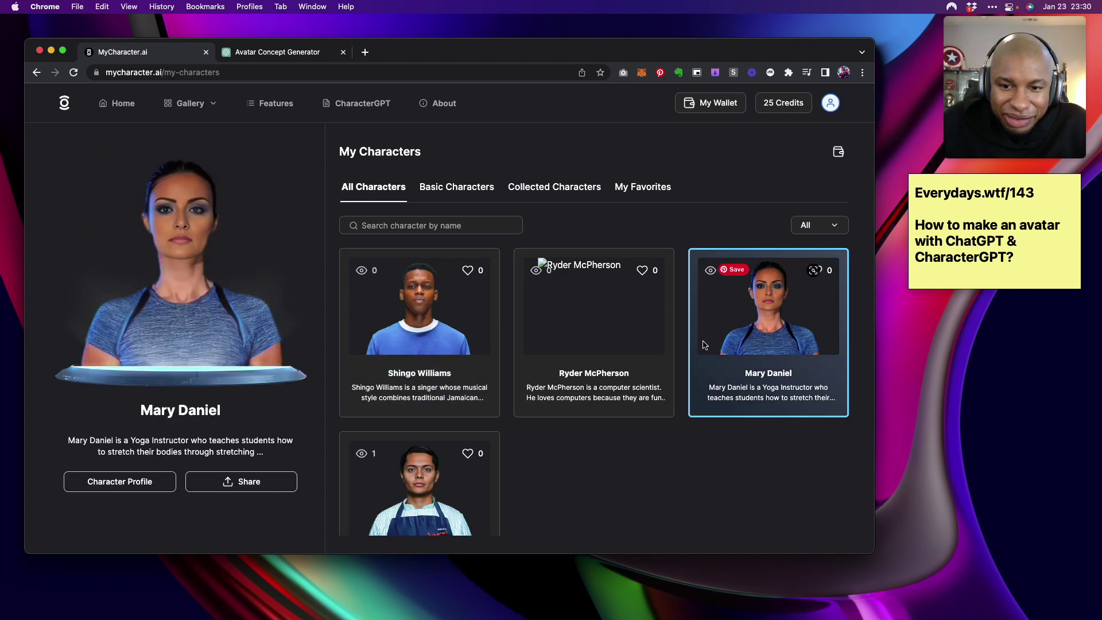
{"action": "left_click", "coordinate": [411, 339]}
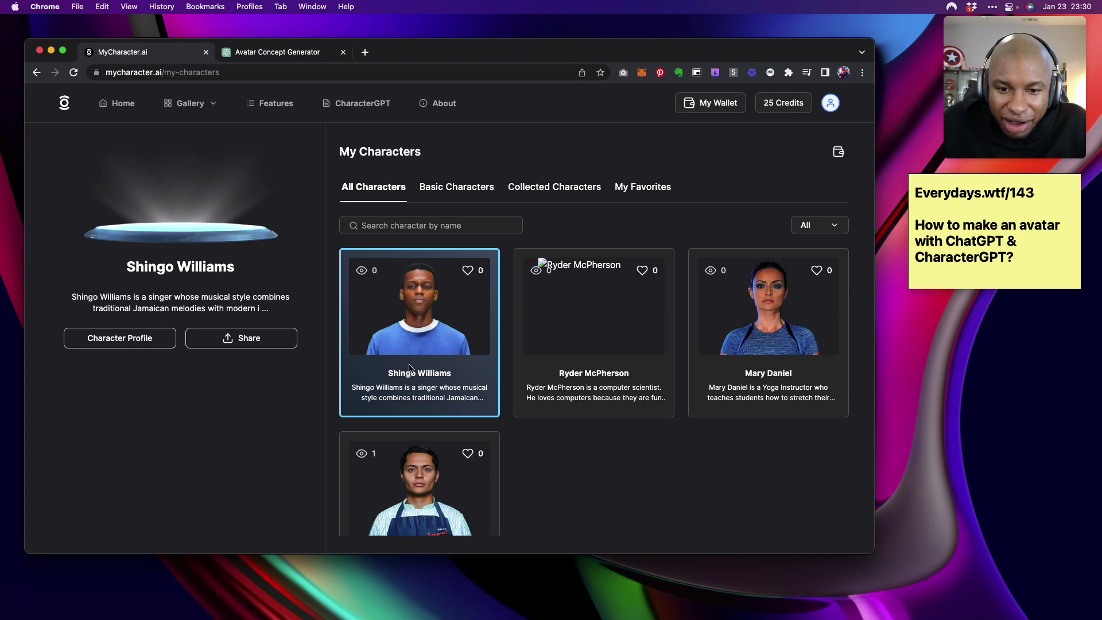
{"action": "left_click_drag", "start_coordinate": [409, 368], "coordinate": [453, 373]}
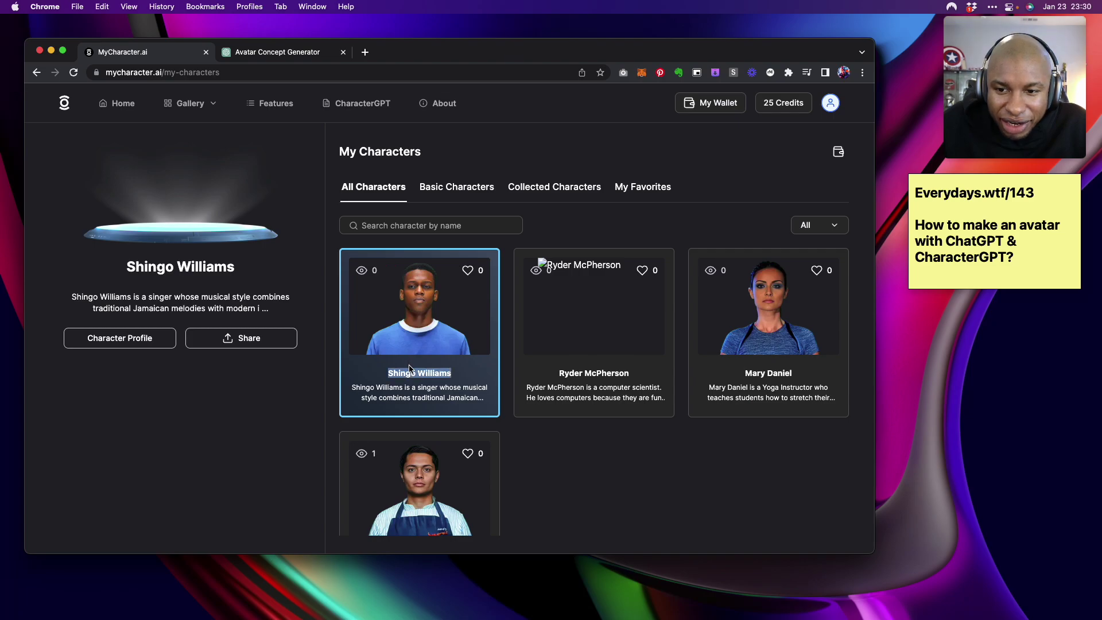
{"action": "left_click", "coordinate": [562, 332]}
{"action": "left_click", "coordinate": [440, 336]}
{"action": "left_click", "coordinate": [455, 332]}
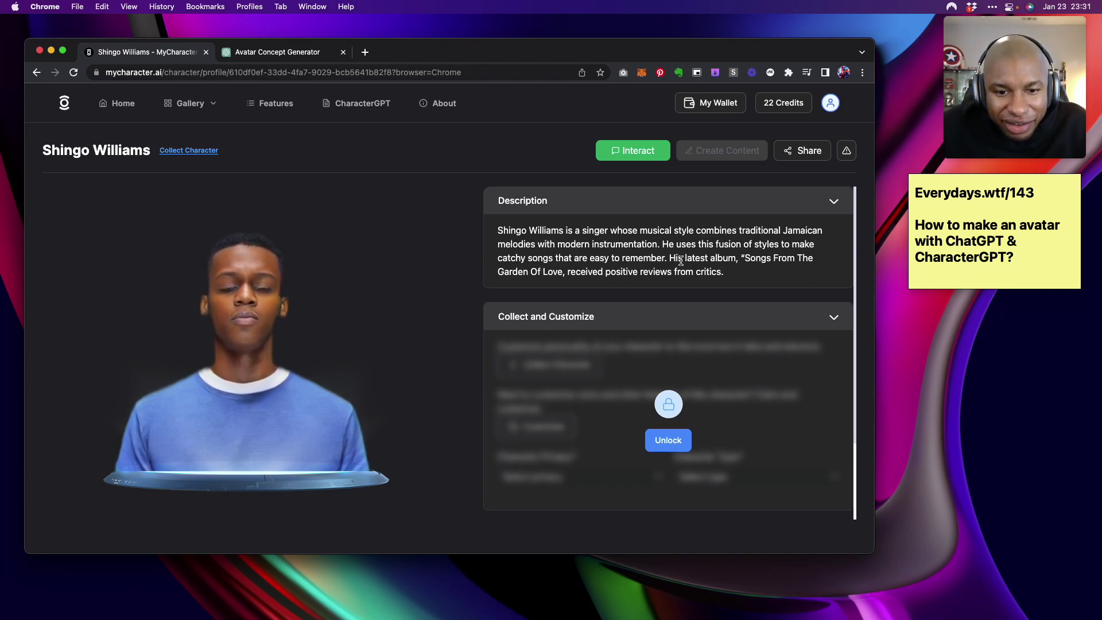
{"action": "scroll", "coordinate": [679, 263], "scroll_direction": "down", "scroll_amount": 3}
{"action": "scroll", "coordinate": [635, 333], "scroll_direction": "up", "scroll_amount": 3}
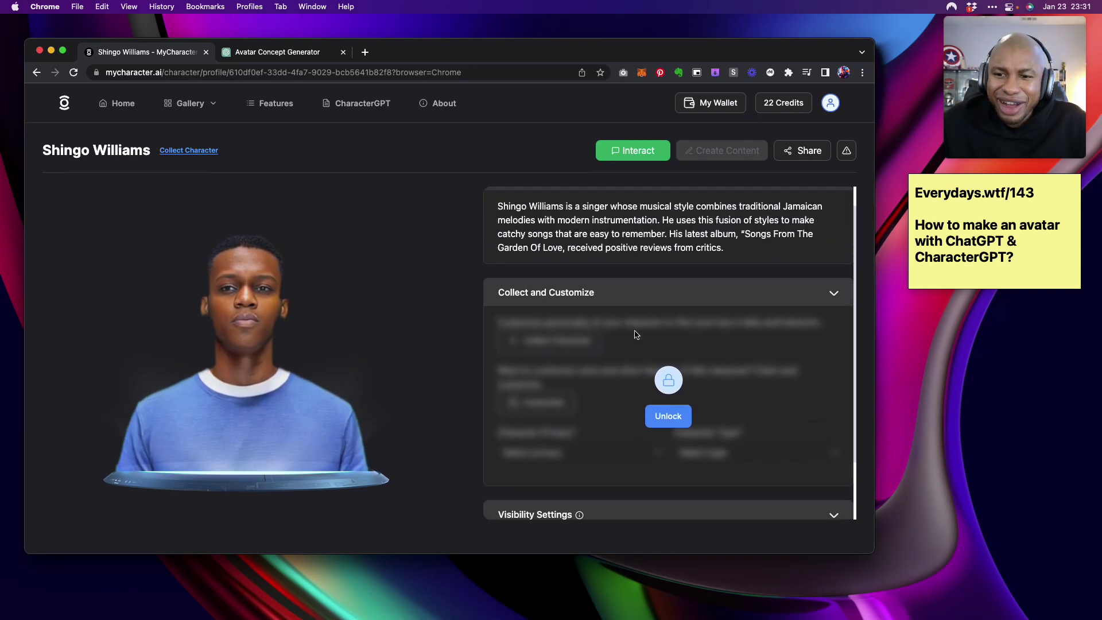
{"action": "scroll", "coordinate": [635, 333], "scroll_direction": "down", "scroll_amount": 3}
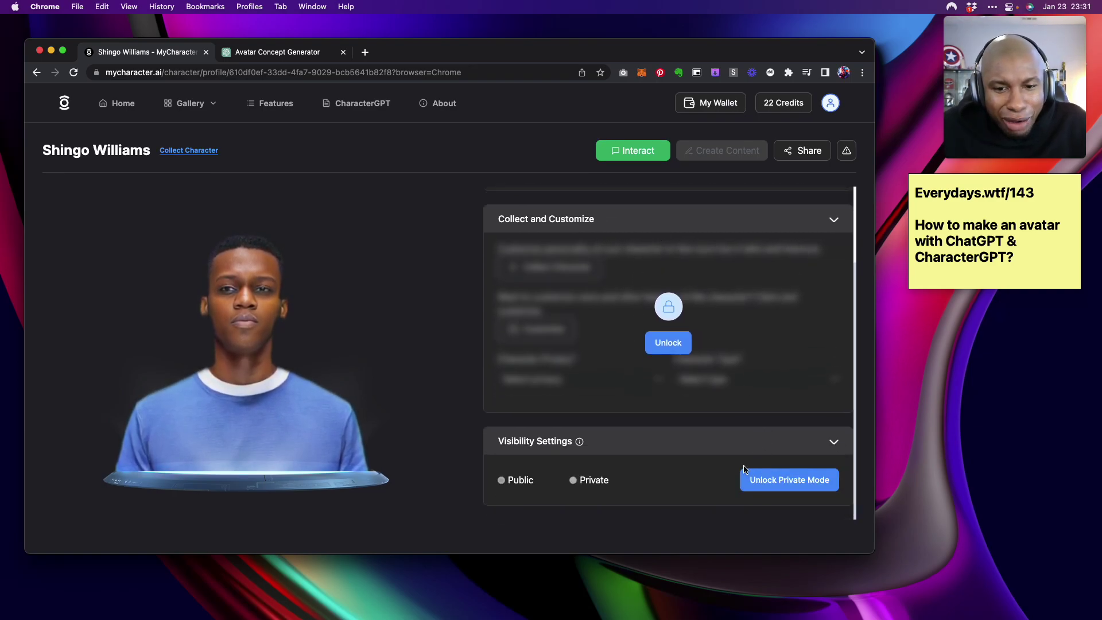
{"action": "scroll", "coordinate": [768, 369], "scroll_direction": "up", "scroll_amount": 2}
{"action": "scroll", "coordinate": [768, 369], "scroll_direction": "down", "scroll_amount": 2}
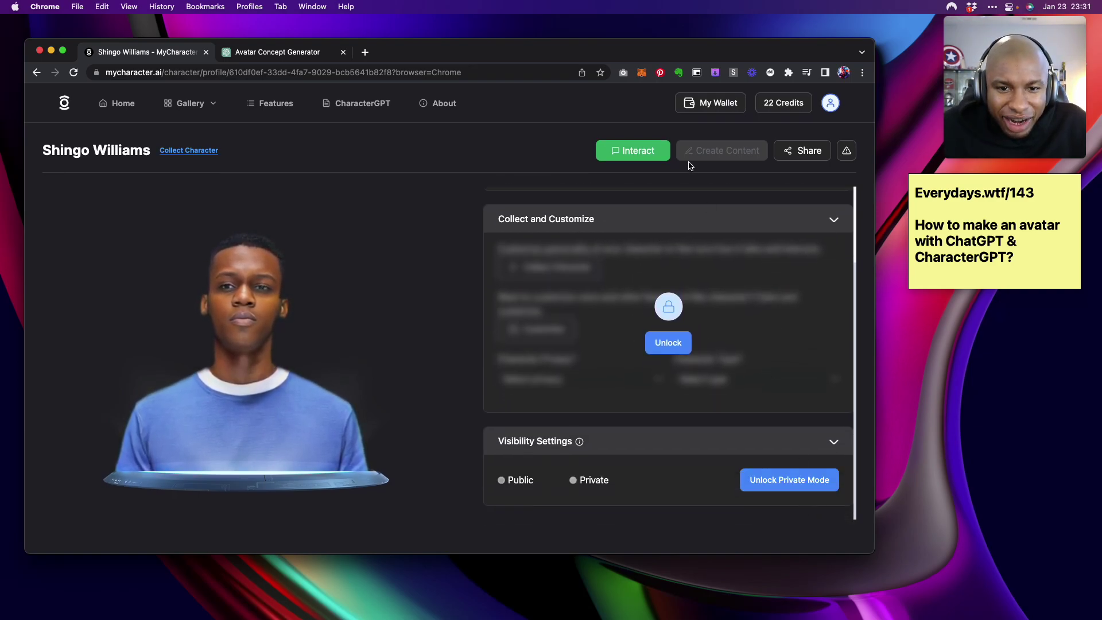
Start a 1-credit interaction with Shingo Williams, entering the name he should call you
{"action": "left_click", "coordinate": [632, 151]}
{"action": "left_click", "coordinate": [441, 327]}
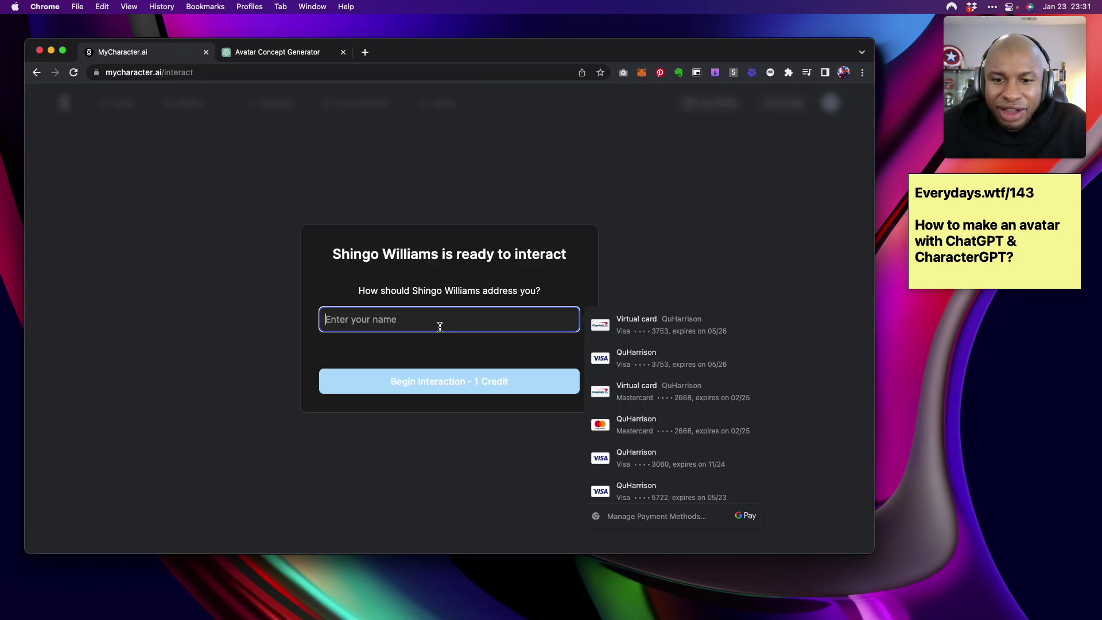
{"action": "type", "text": "Qrt"}
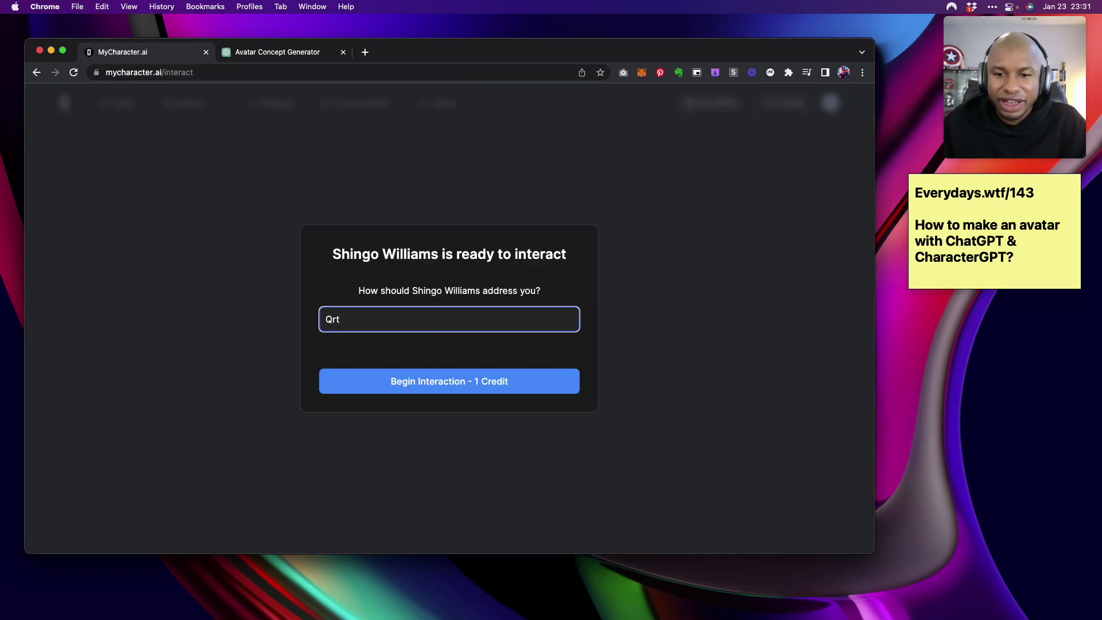
{"action": "key", "text": "BackSpace"}
{"action": "key", "text": "BackSpace"}
{"action": "type", "text": "T"}
{"action": "left_click", "coordinate": [407, 391]}
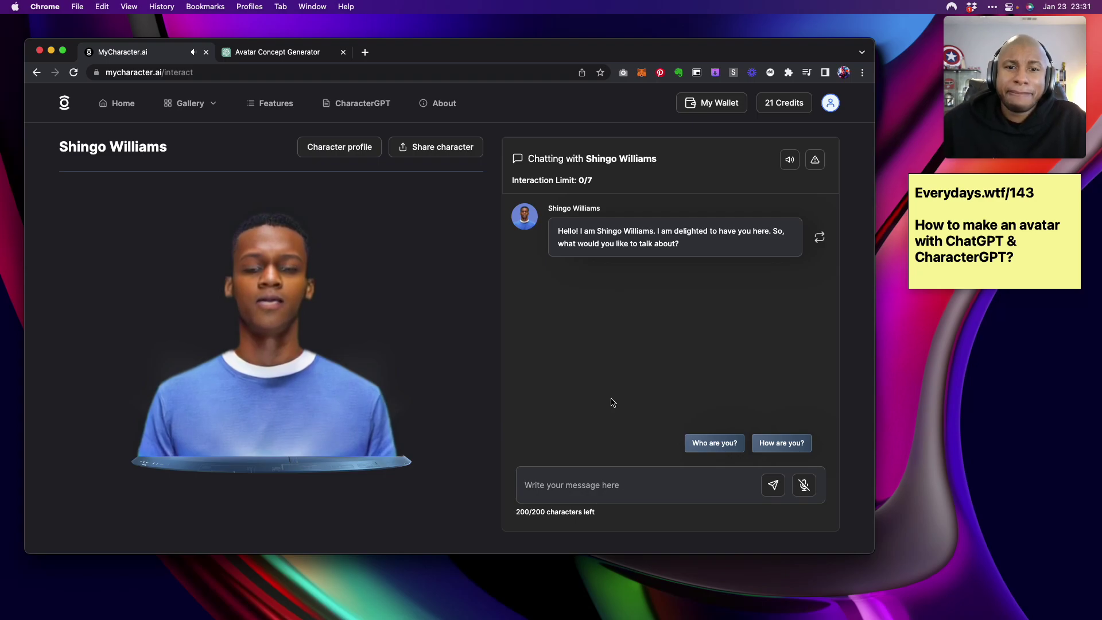
Ask Shingo Williams 'Who made you?' and then 'What should my next single be?'
{"action": "left_click", "coordinate": [571, 486]}
{"action": "type", "text": "Hel"}
{"action": "key", "text": "Return"}
{"action": "type", "text": "Who made "}
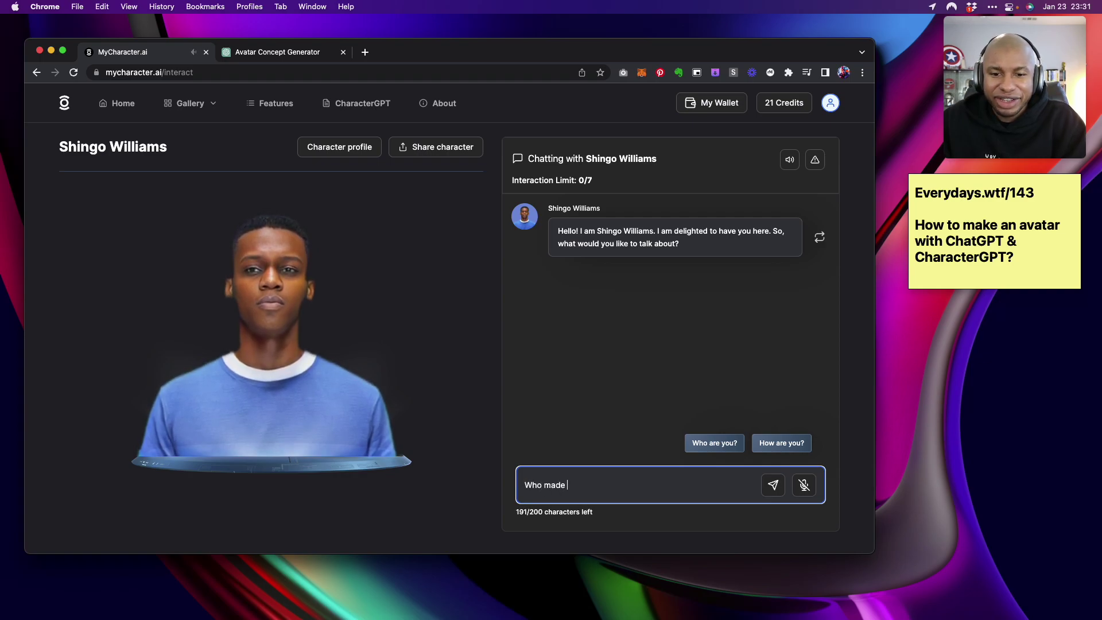
{"action": "type", "text": "you?"}
{"action": "key", "text": "Return"}
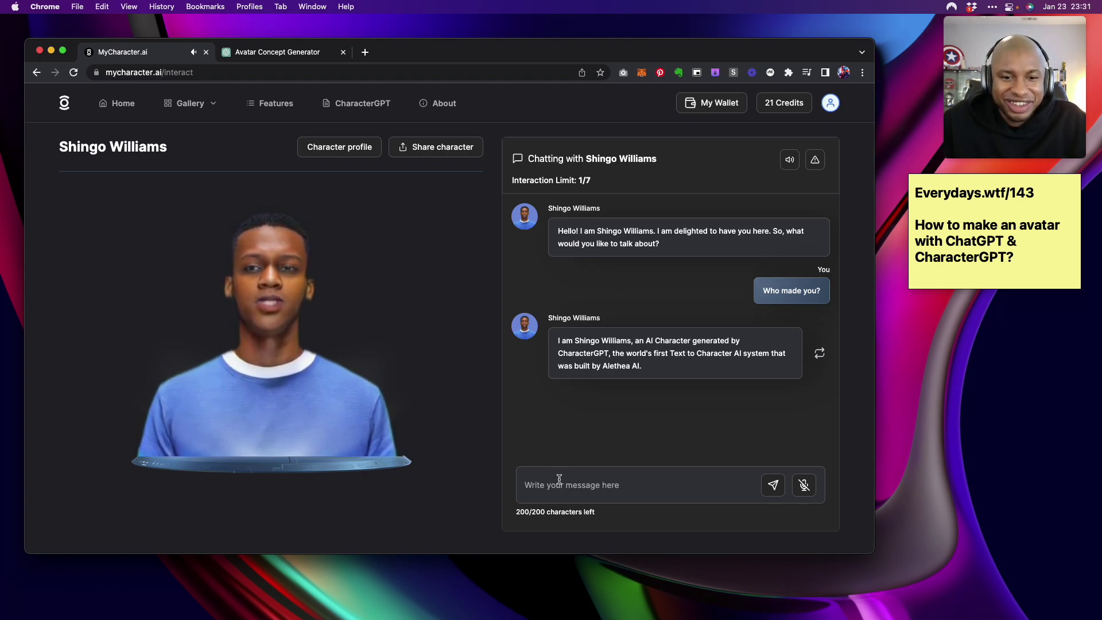
{"action": "left_click", "coordinate": [560, 479]}
{"action": "type", "text": "What should my"}
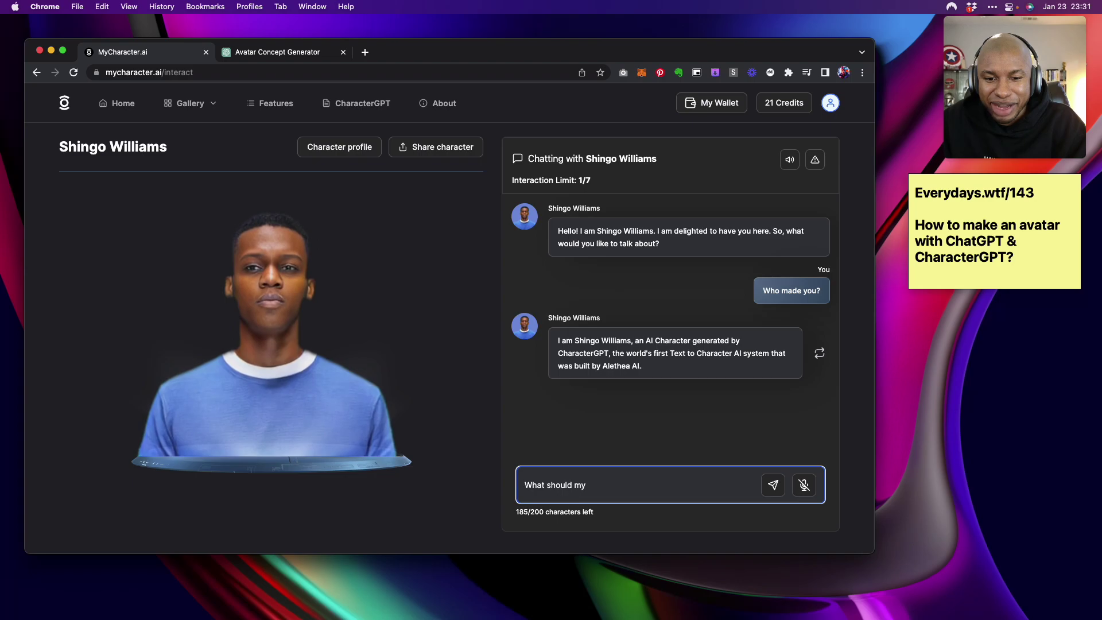
{"action": "type", "text": " next single be?"}
{"action": "key", "text": "Return"}
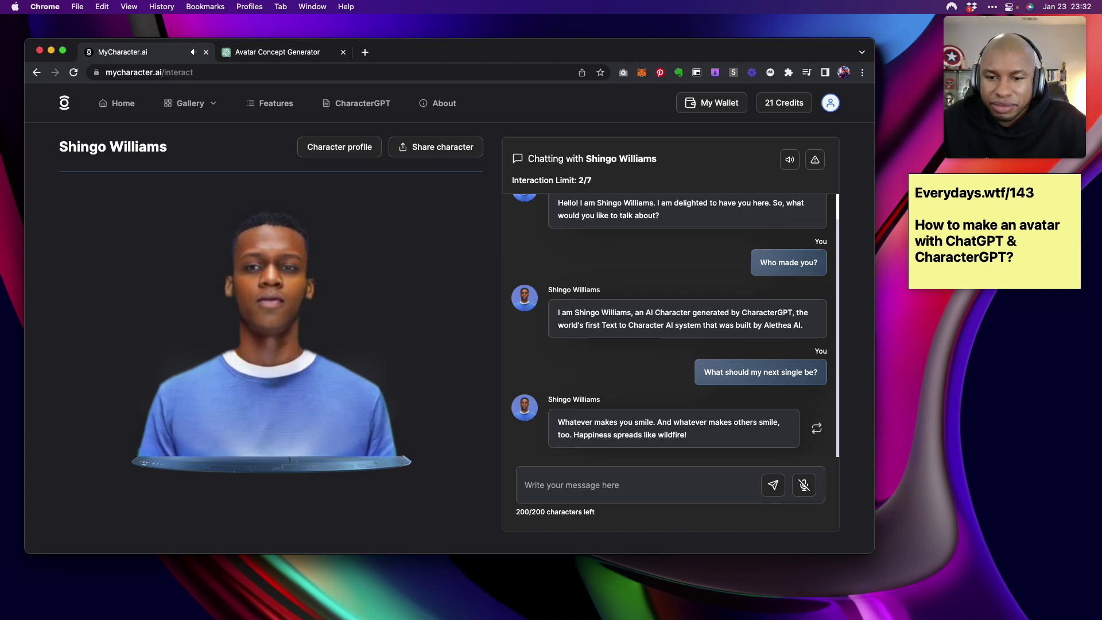
Ask Shingo Williams 'Does all music make people smile?'
{"action": "left_click", "coordinate": [531, 485]}
{"action": "type", "text": "Is al"}
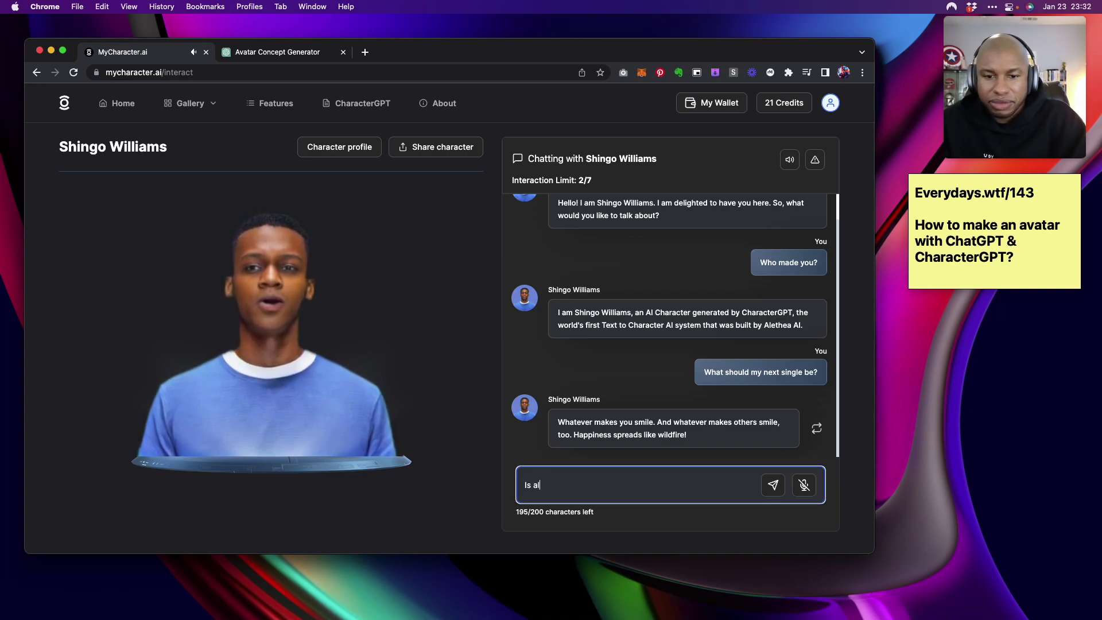
{"action": "key", "text": "BackSpace"}
{"action": "key", "text": "BackSpace"}
{"action": "key", "text": "BackSpace"}
{"action": "key", "text": "BackSpace"}
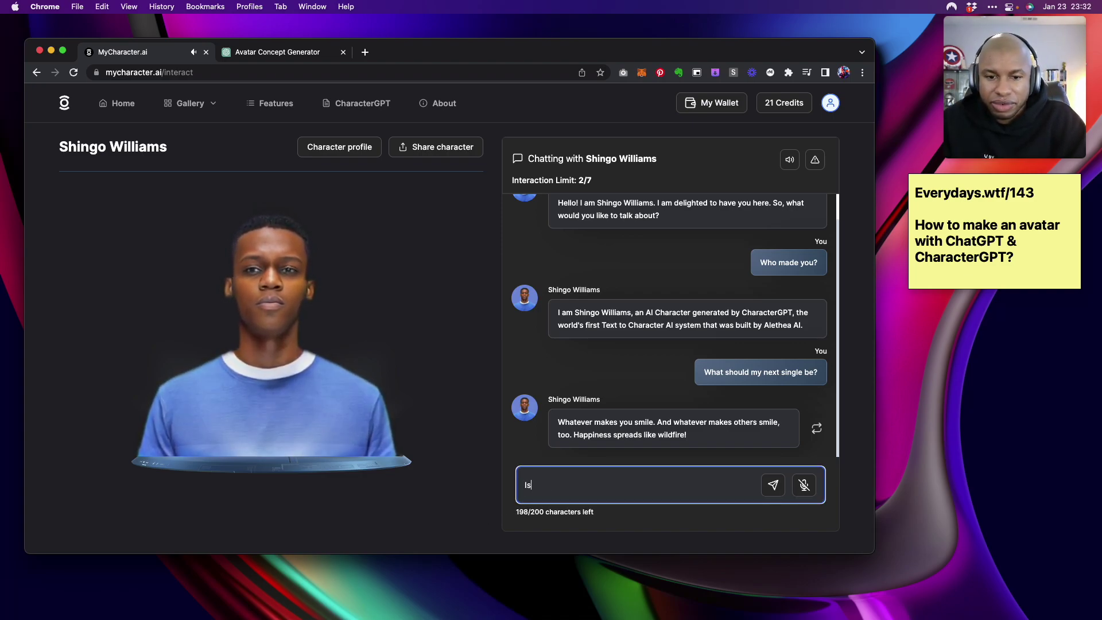
{"action": "key", "text": "BackSpace"}
{"action": "type", "text": "Does all musi"}
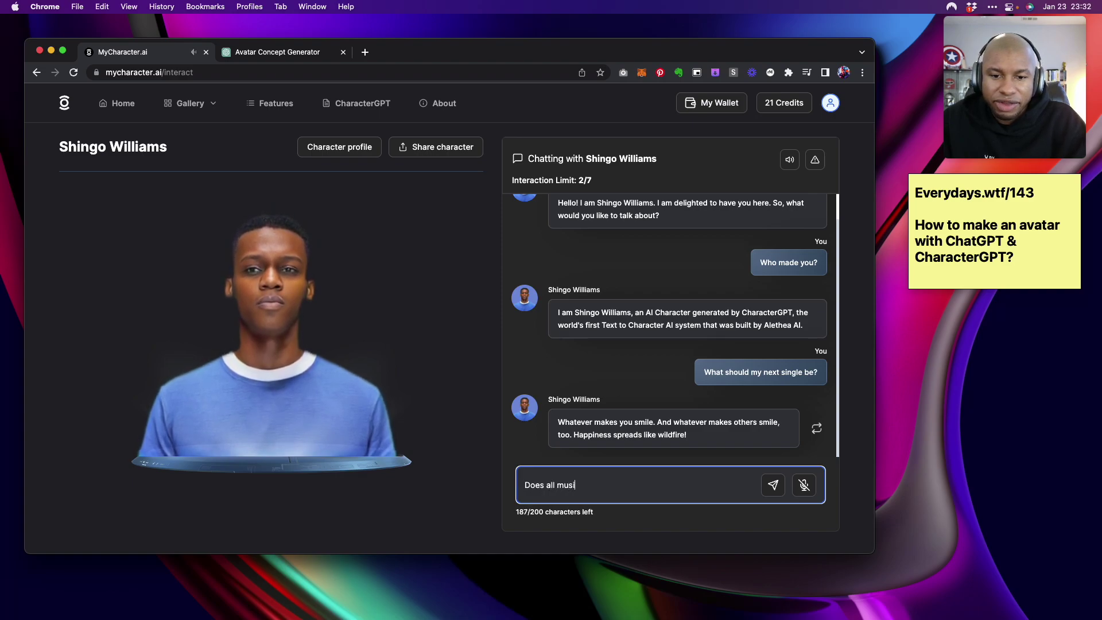
{"action": "type", "text": "c make m"}
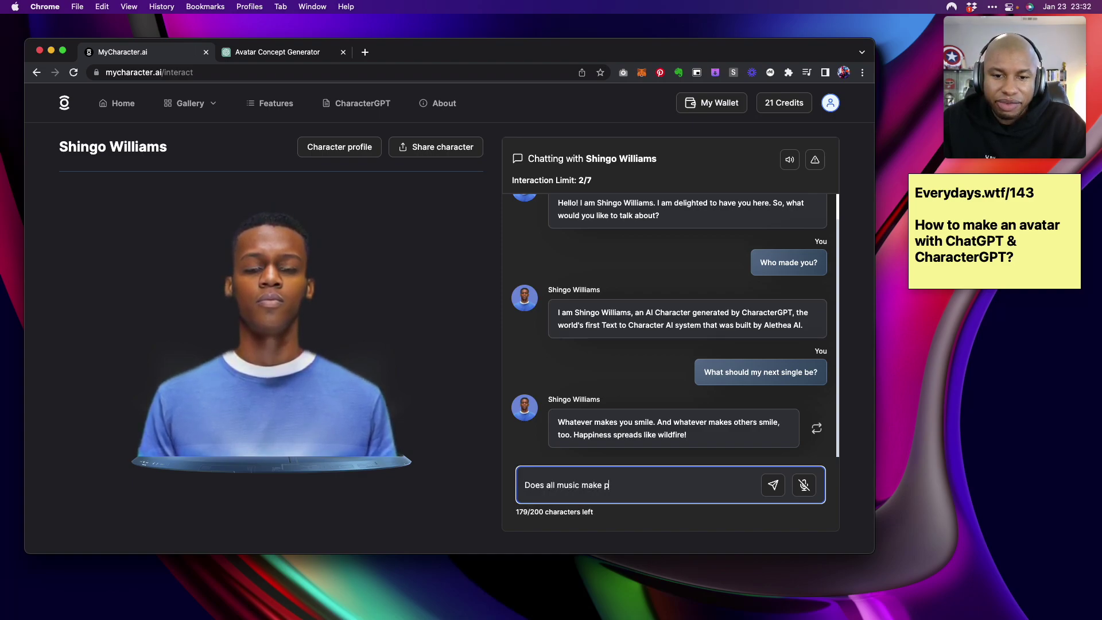
{"action": "type", "text": "eople sm"}
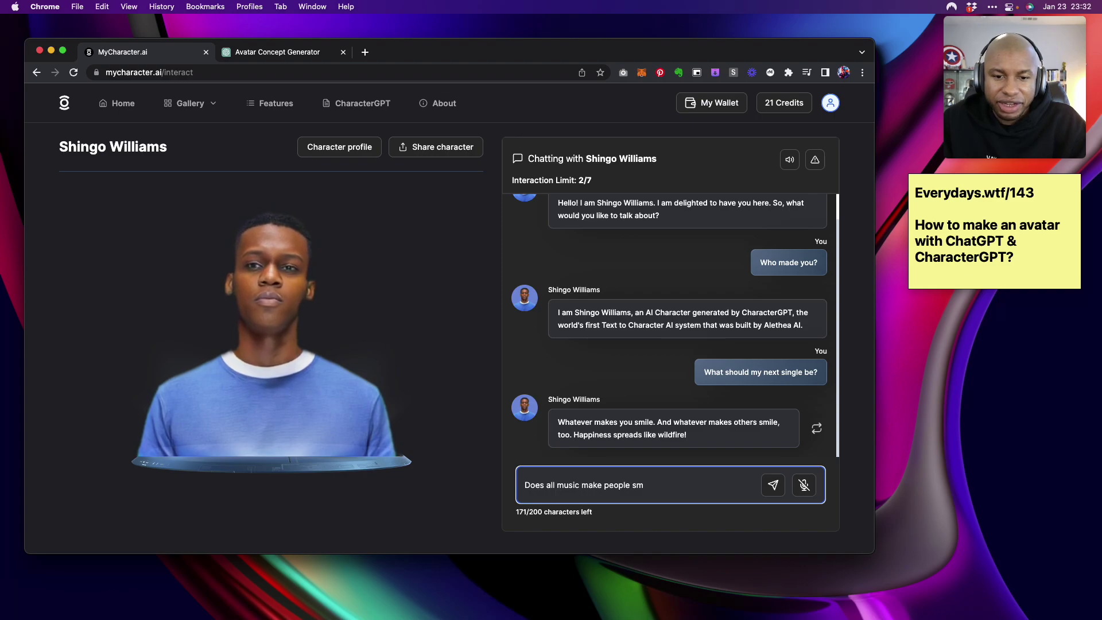
{"action": "type", "text": "ile"}
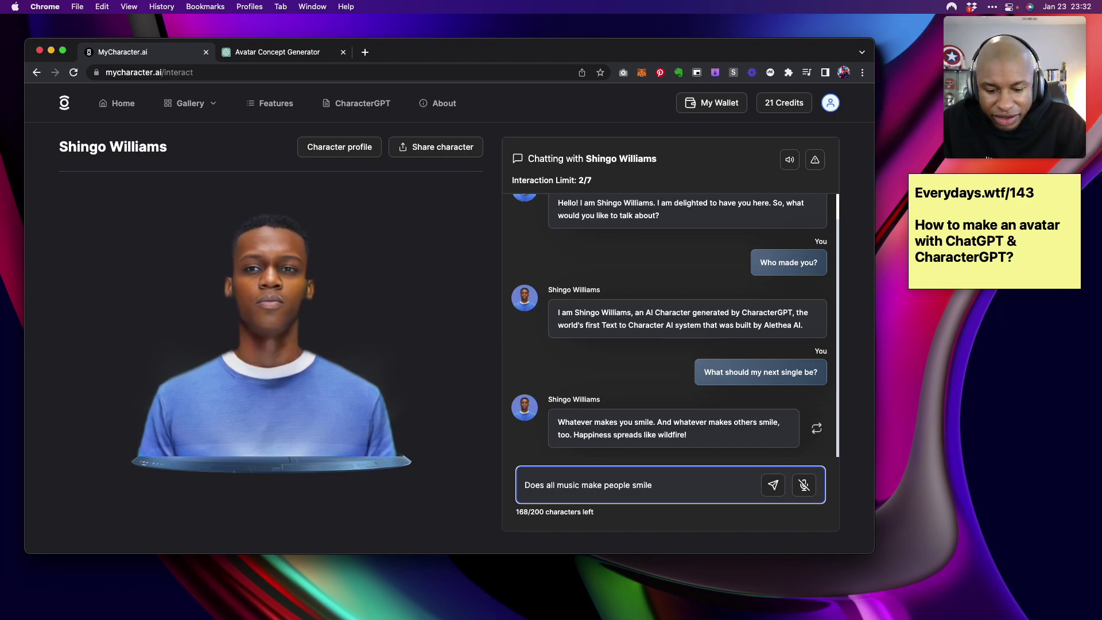
{"action": "type", "text": "?"}
{"action": "key", "text": "Return"}
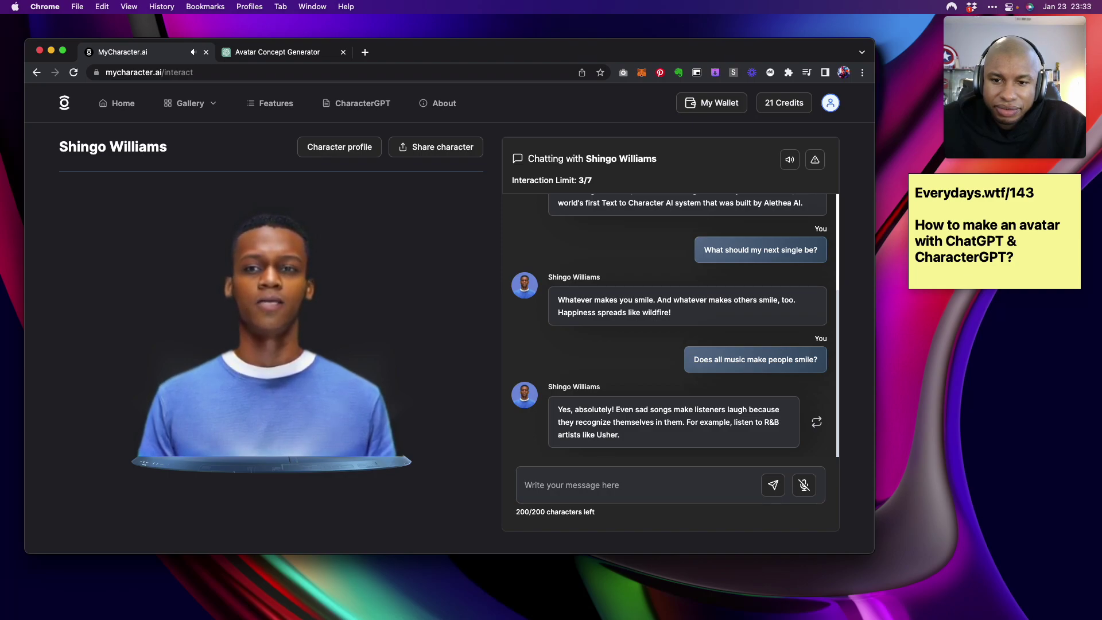
Send Shingo the message 'Thanks for the motivation!', correcting the misspelling first
{"action": "left_click", "coordinate": [637, 485]}
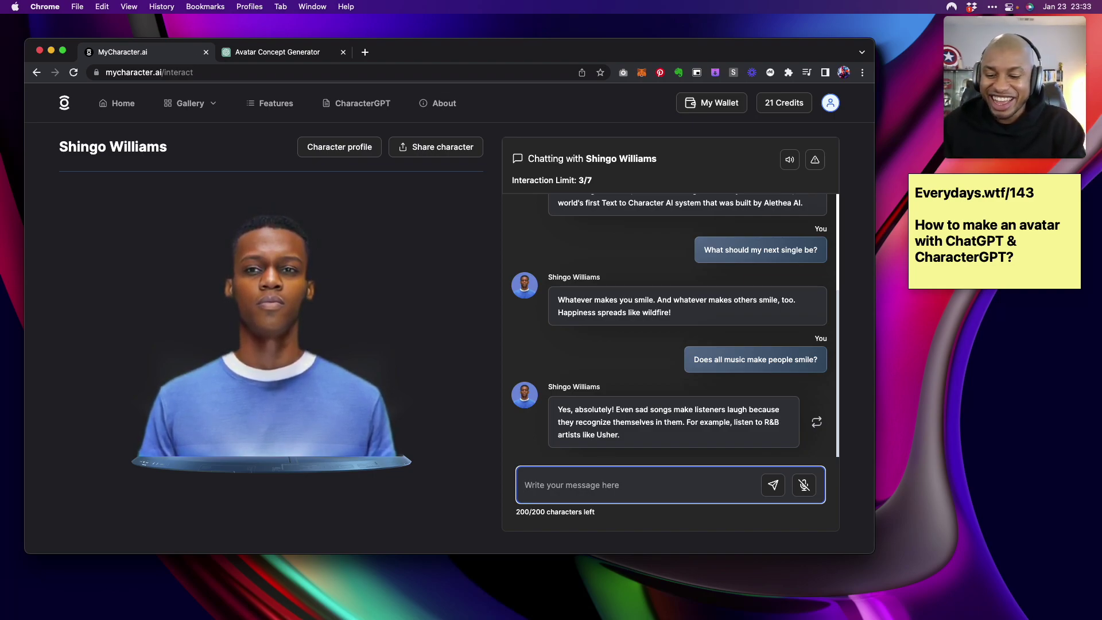
{"action": "type", "text": "Thanks for "}
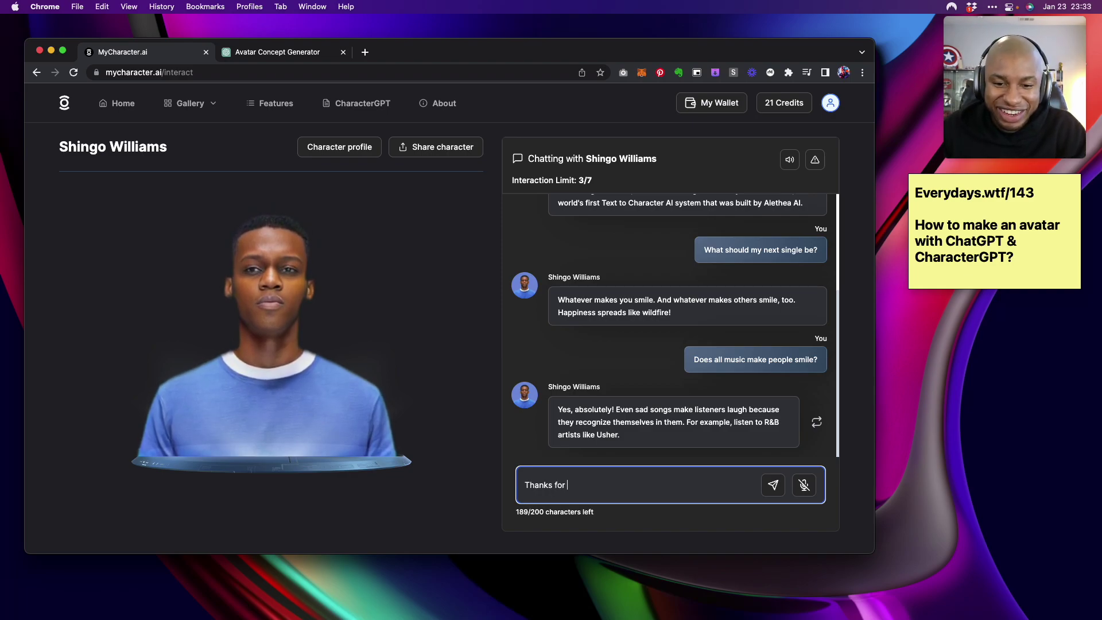
{"action": "type", "text": "the motica"}
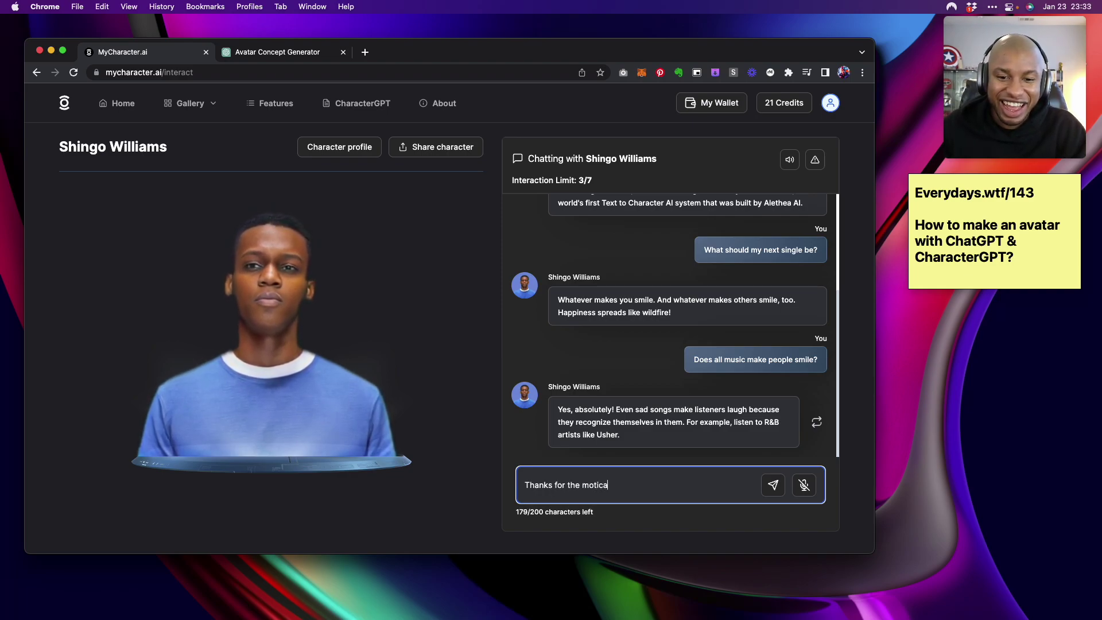
{"action": "type", "text": "ti"}
{"action": "key", "text": "BackSpace"}
{"action": "key", "text": "BackSpace"}
{"action": "key", "text": "BackSpace"}
{"action": "key", "text": "BackSpace"}
{"action": "type", "text": "vation"}
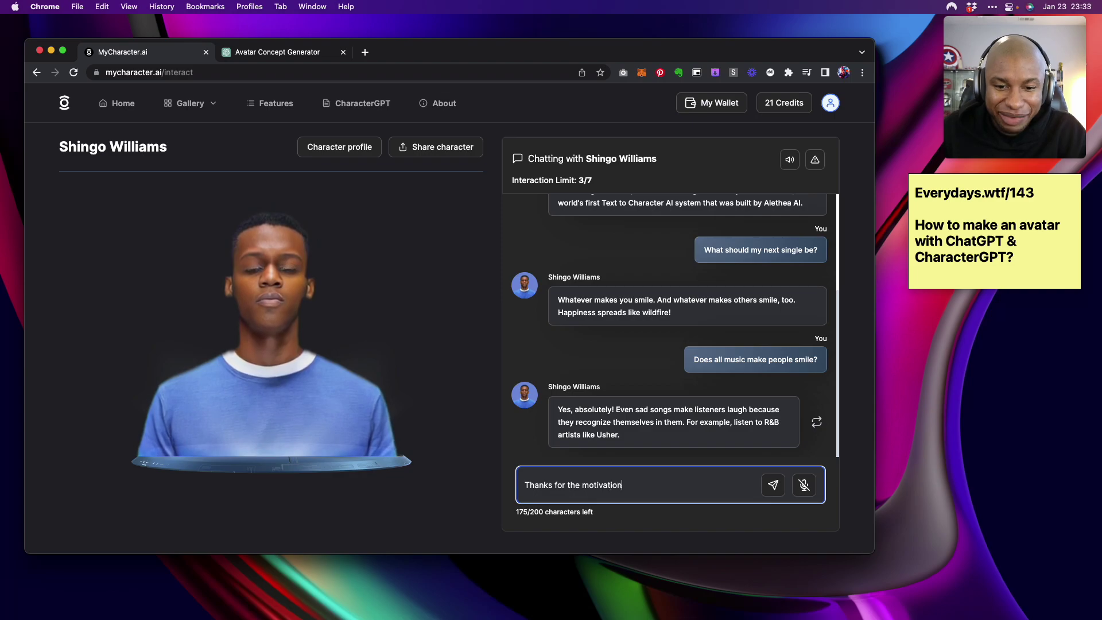
{"action": "type", "text": "!"}
{"action": "key", "text": "Return"}
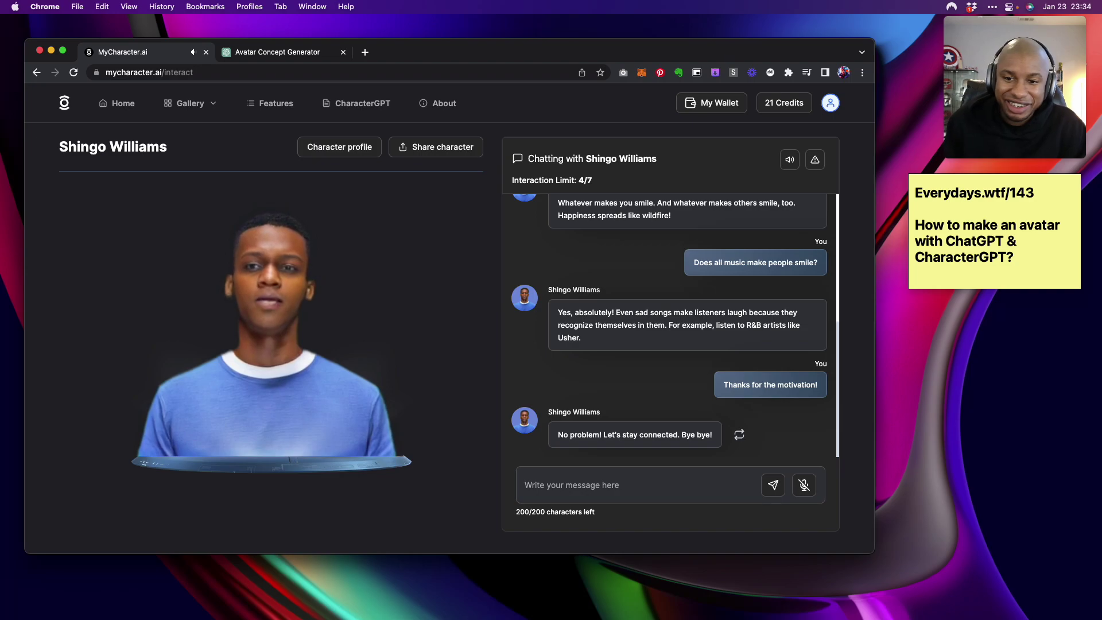
{"action": "left_click", "coordinate": [637, 486]}
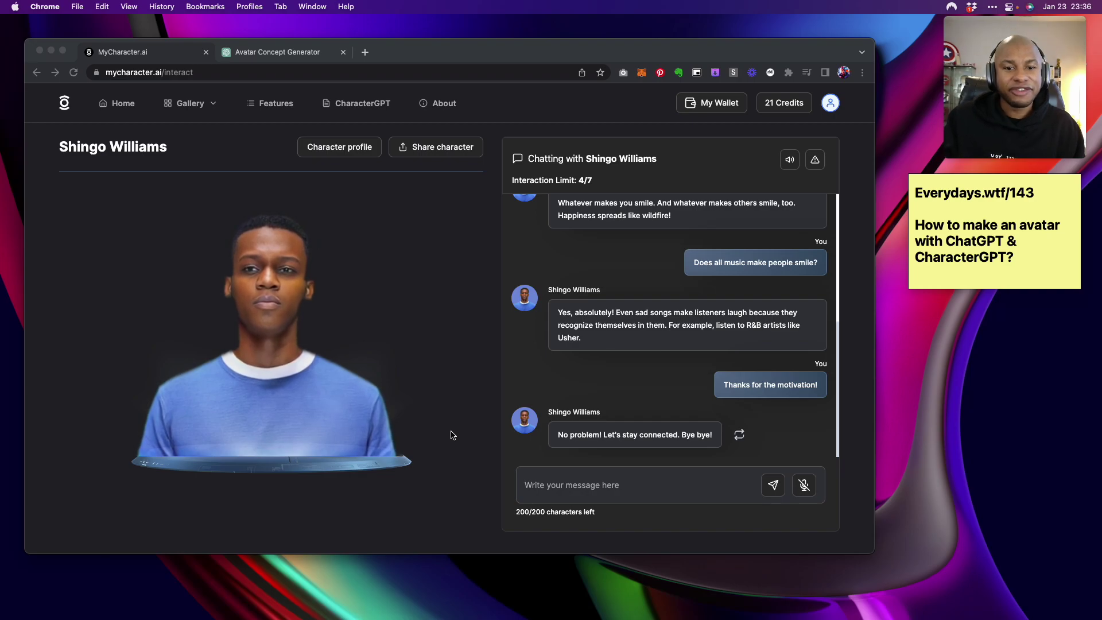
Allow microphone access for the site and send two dictated voice messages to Shingo
{"action": "left_click", "coordinate": [806, 495]}
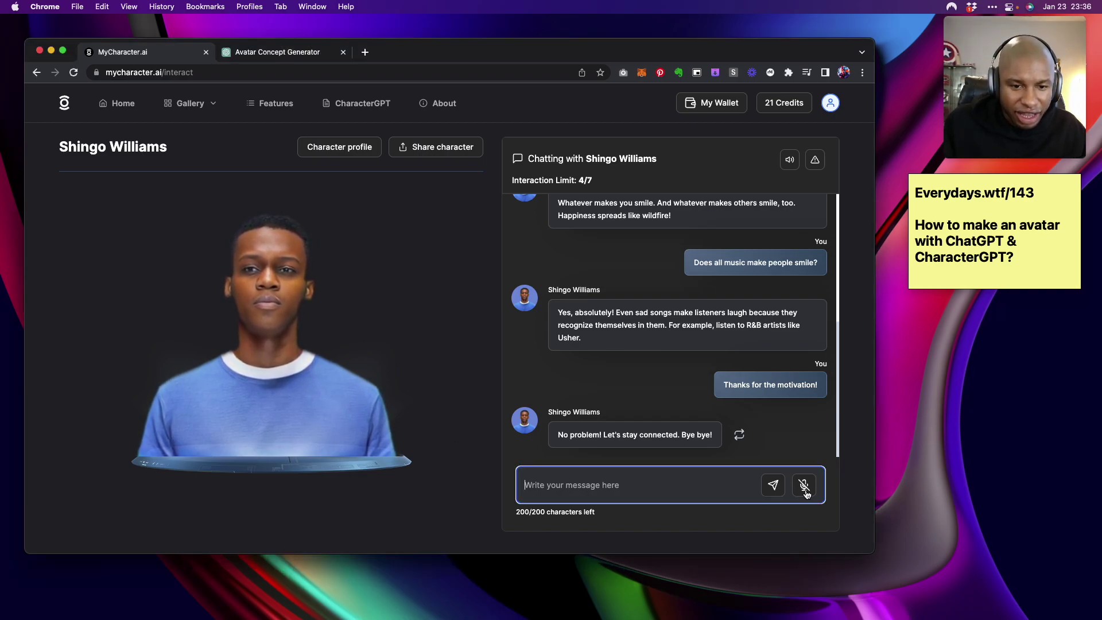
{"action": "left_click", "coordinate": [806, 494]}
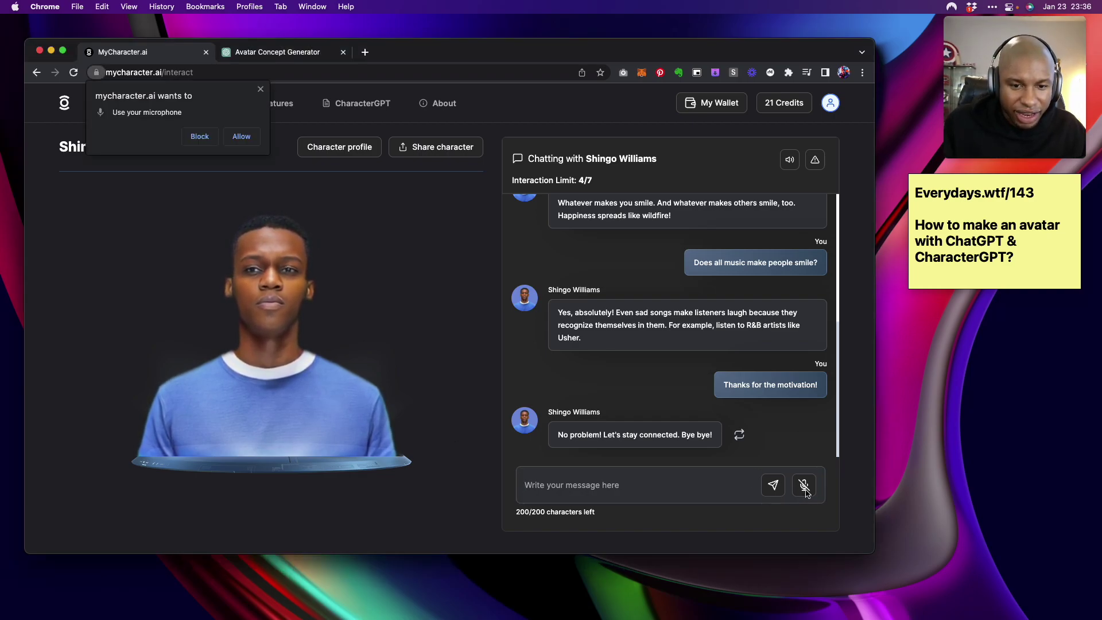
{"action": "left_click", "coordinate": [256, 143]}
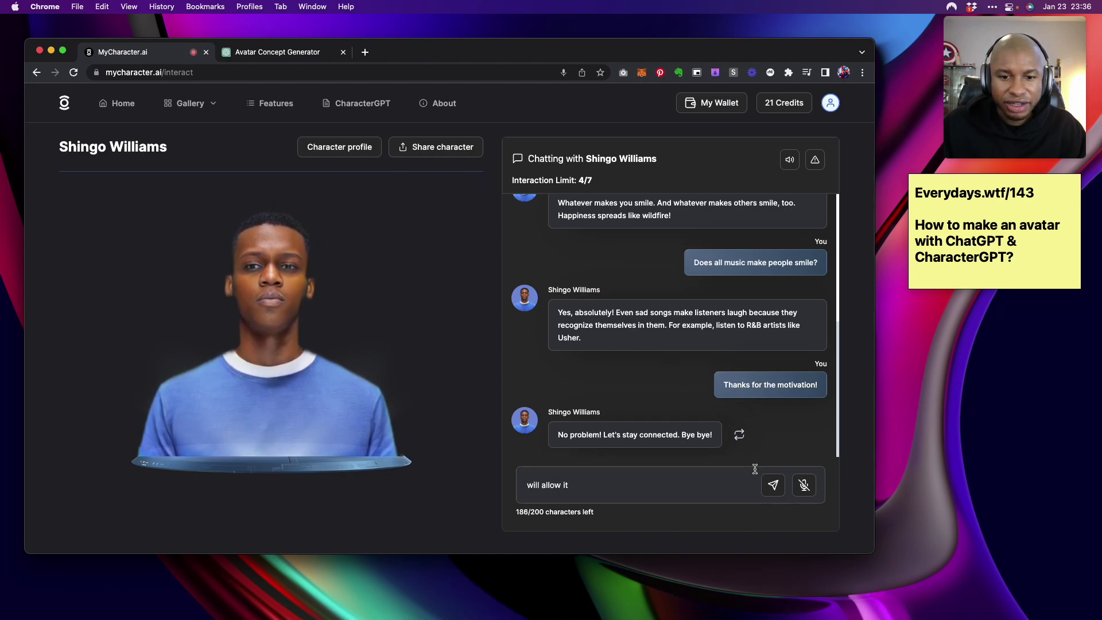
{"action": "left_click", "coordinate": [805, 486]}
{"action": "left_click", "coordinate": [773, 485]}
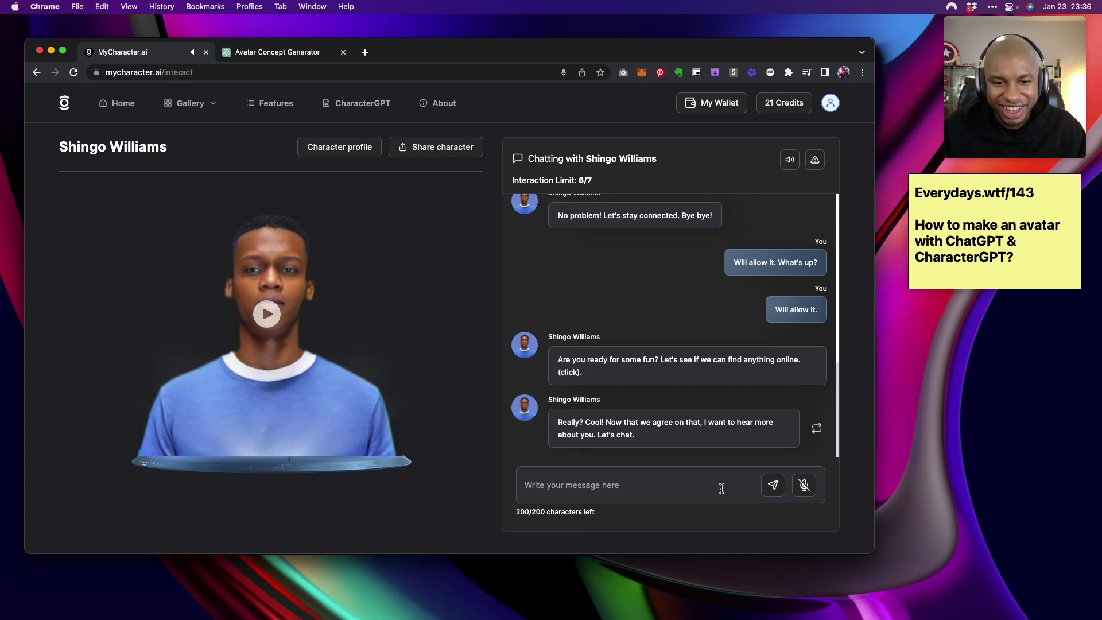
Dictate and send 'Not today. I actually have to go. I'm recording a video.'
{"action": "left_click", "coordinate": [721, 488]}
{"action": "left_click", "coordinate": [805, 488]}
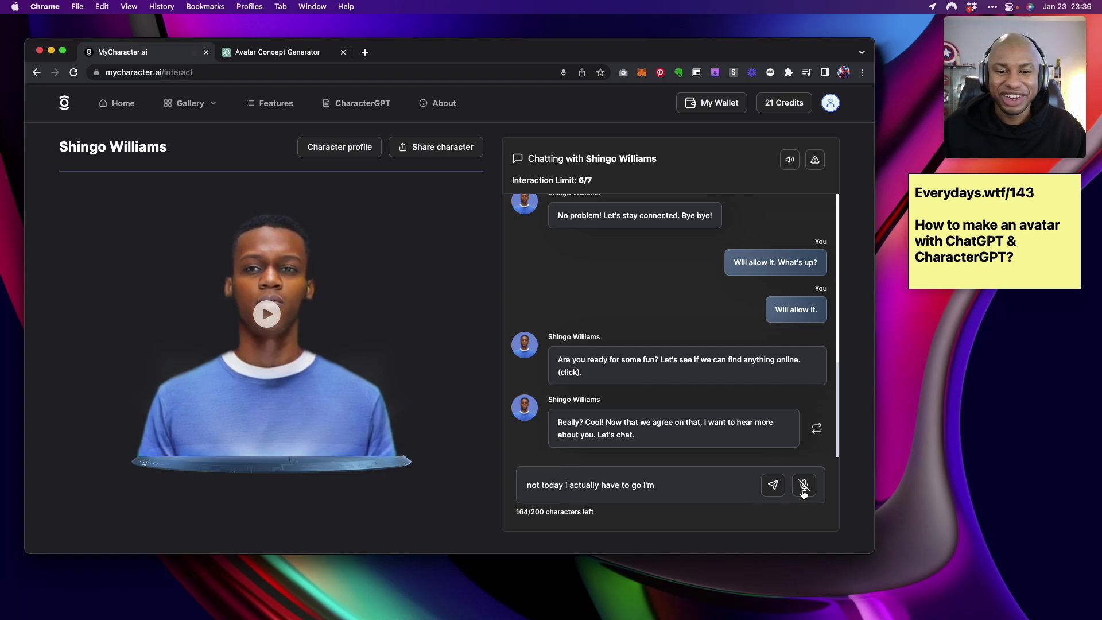
{"action": "left_click", "coordinate": [804, 493]}
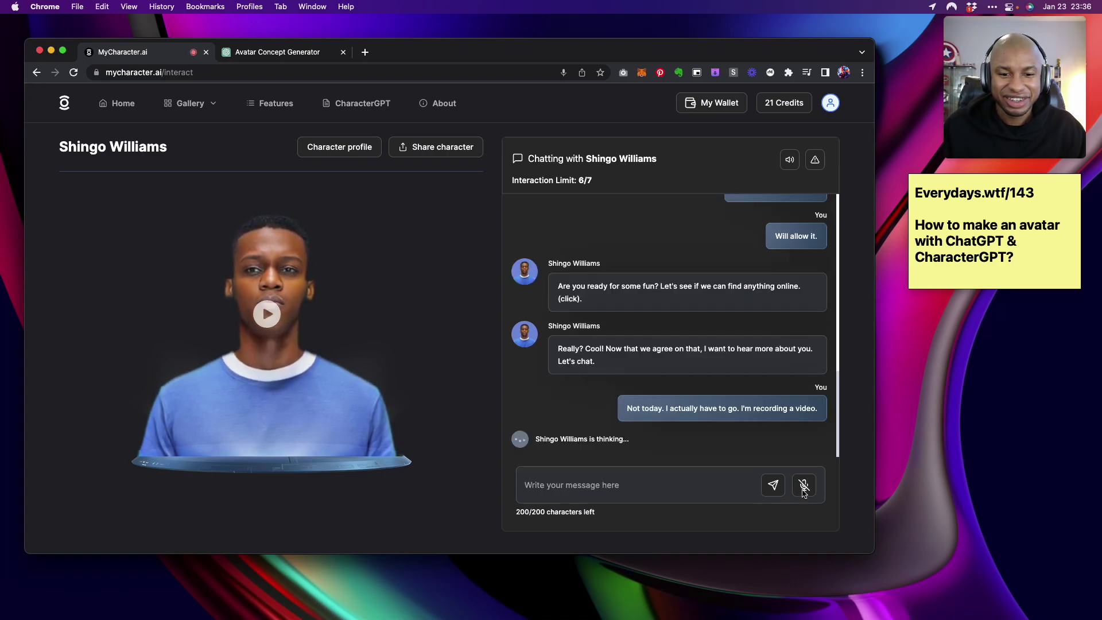